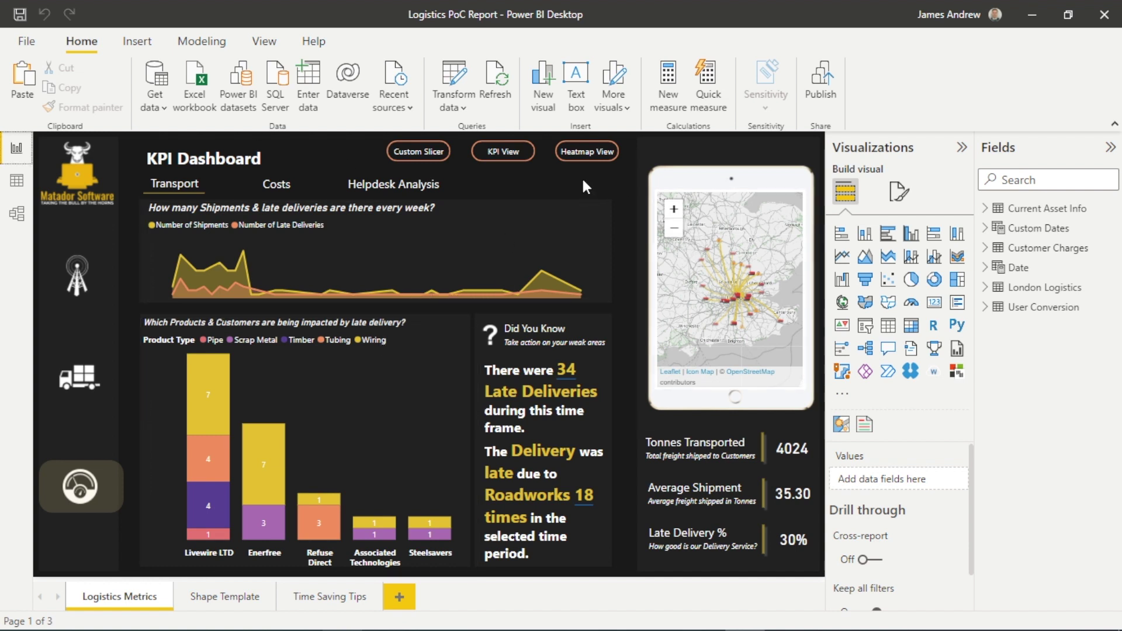
# - Switch the report to the Time Saving Tips page
pyautogui.click(325, 597)
pyautogui.click(325, 602)
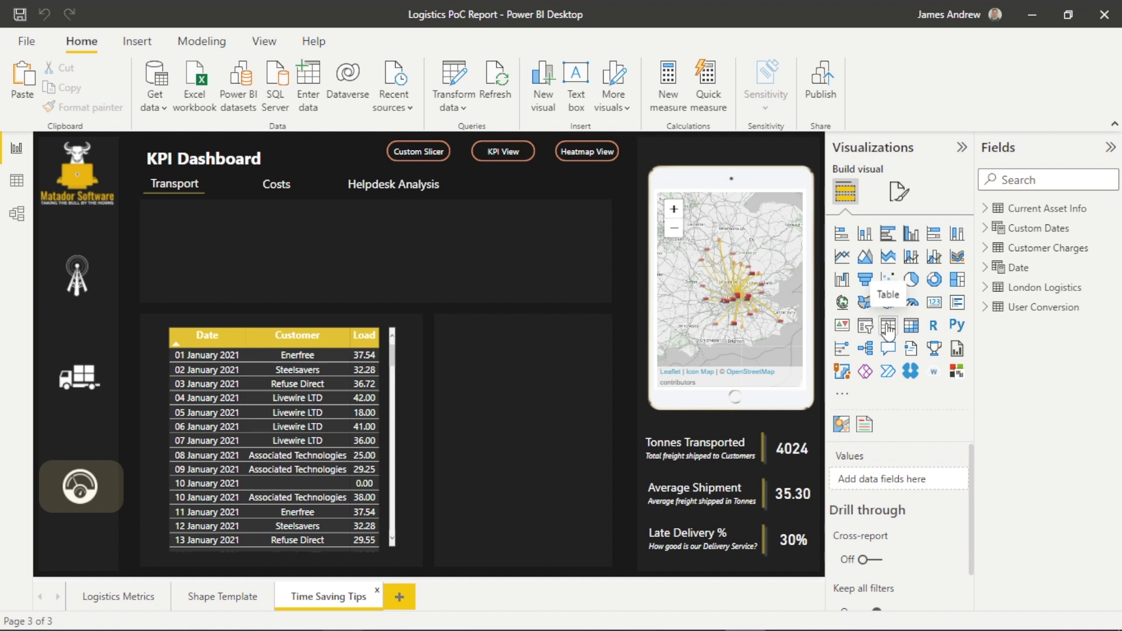
# - Place the new empty table beside the existing one, narrower and taller to line up
pyautogui.moveTo(267, 305); pyautogui.dragTo(510, 394)
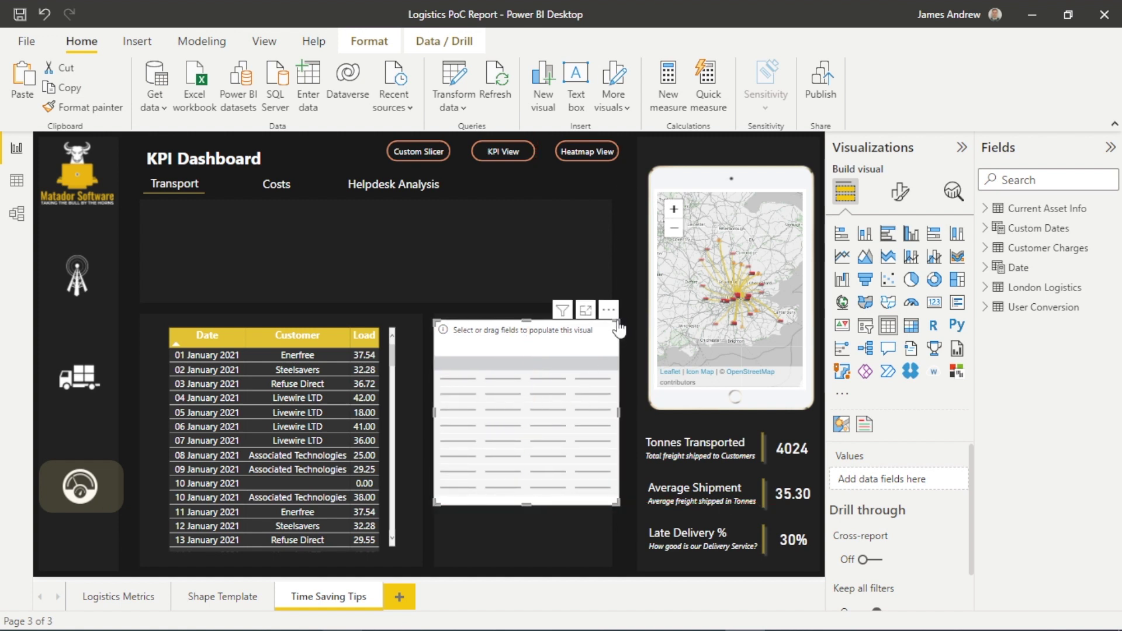
pyautogui.moveTo(617, 325)
pyautogui.mouseDown()
pyautogui.moveTo(597, 335)
pyautogui.moveTo(600, 326)
pyautogui.mouseUp()
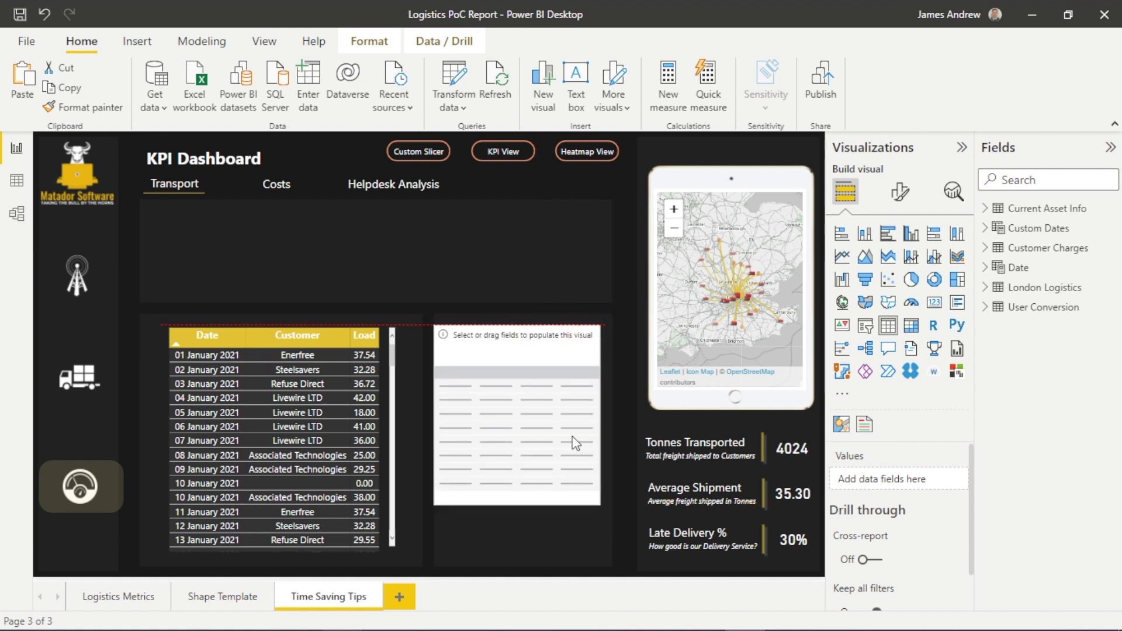
pyautogui.click(520, 506)
pyautogui.moveTo(521, 524); pyautogui.dragTo(518, 543)
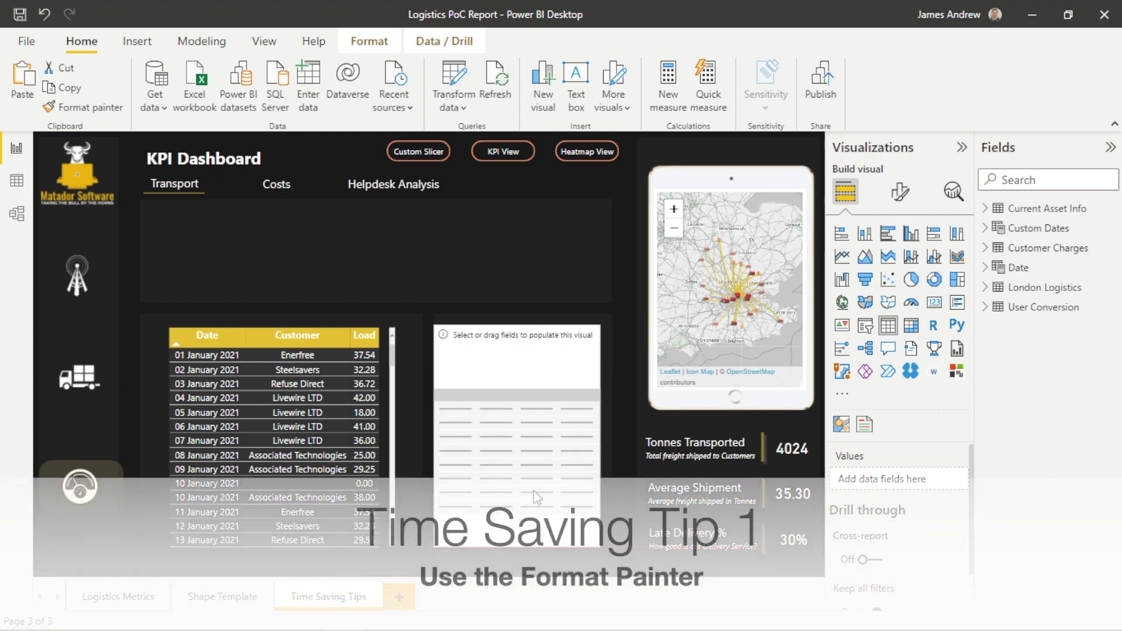
pyautogui.moveTo(545, 456)
pyautogui.mouseDown()
pyautogui.moveTo(553, 462)
pyautogui.moveTo(544, 457)
pyautogui.mouseUp()
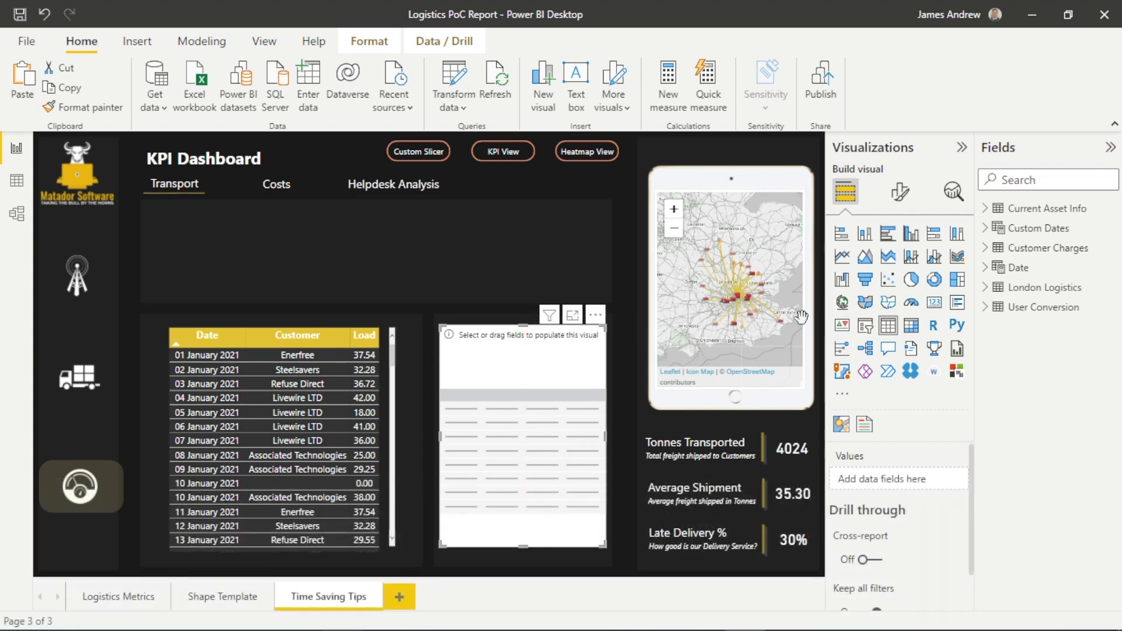
# - Add Date from the Date table and Load from London Logistics to the new table
pyautogui.click(988, 269)
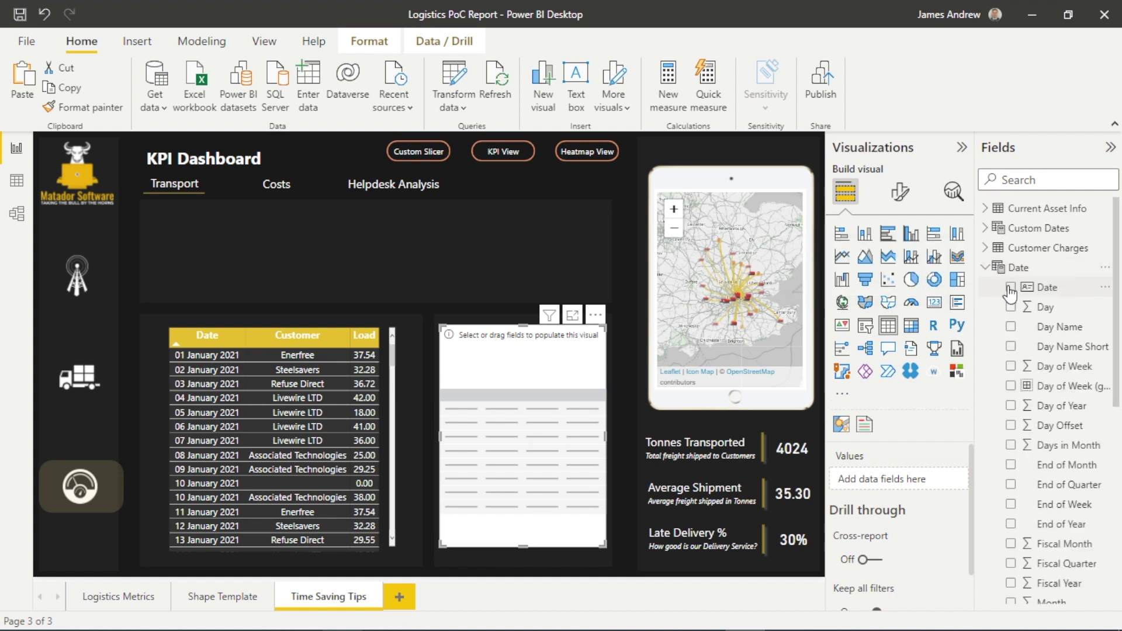
pyautogui.click(1010, 288)
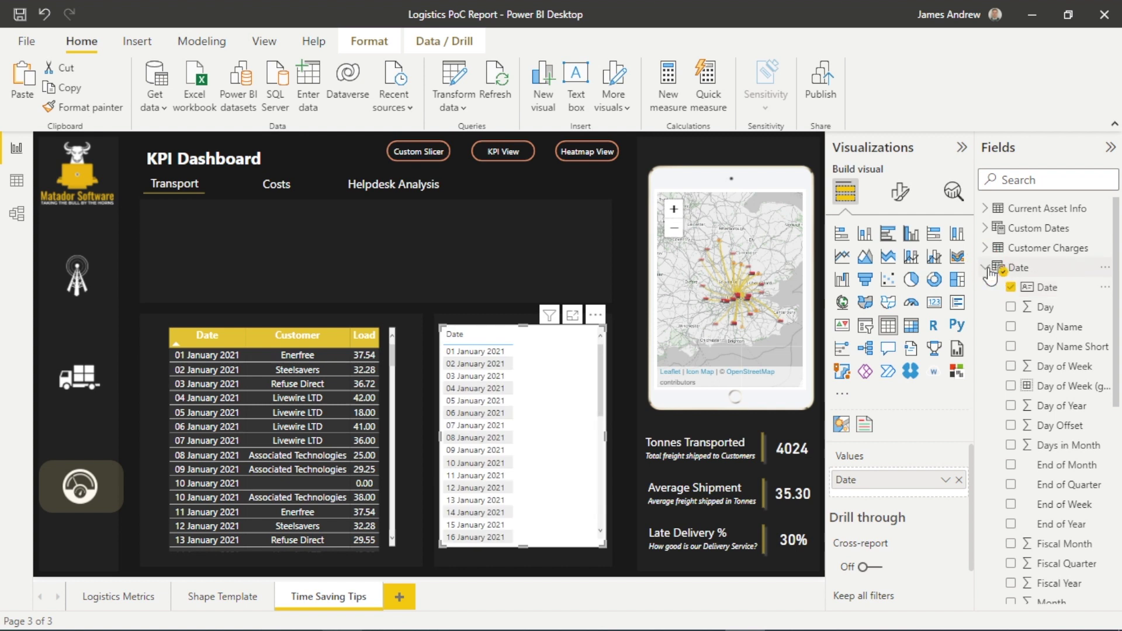
pyautogui.click(996, 267)
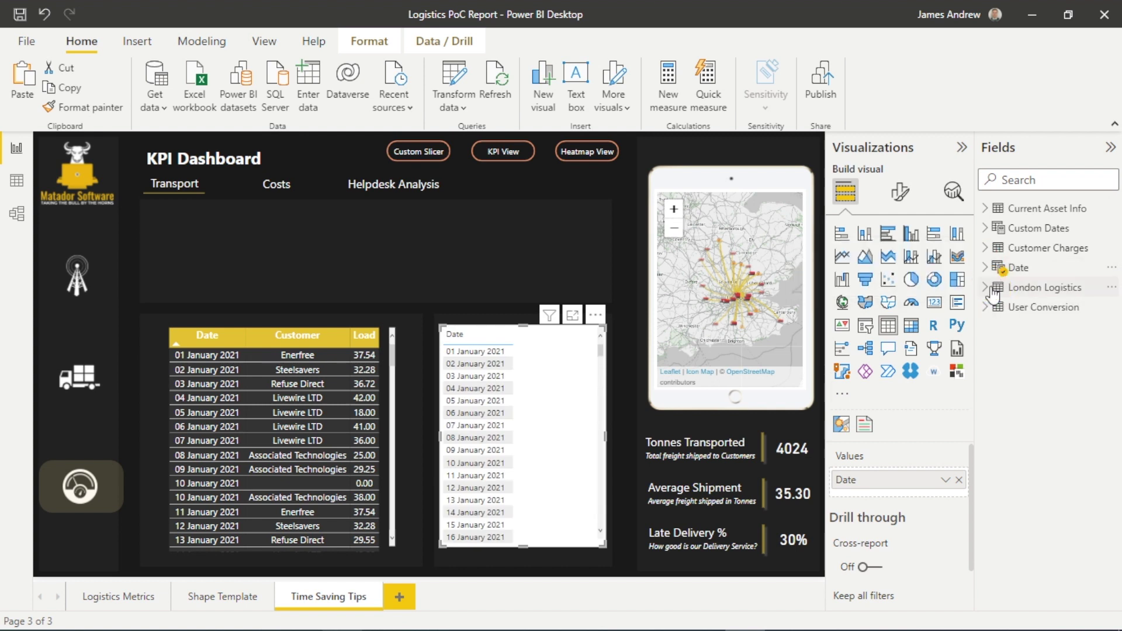
pyautogui.click(996, 289)
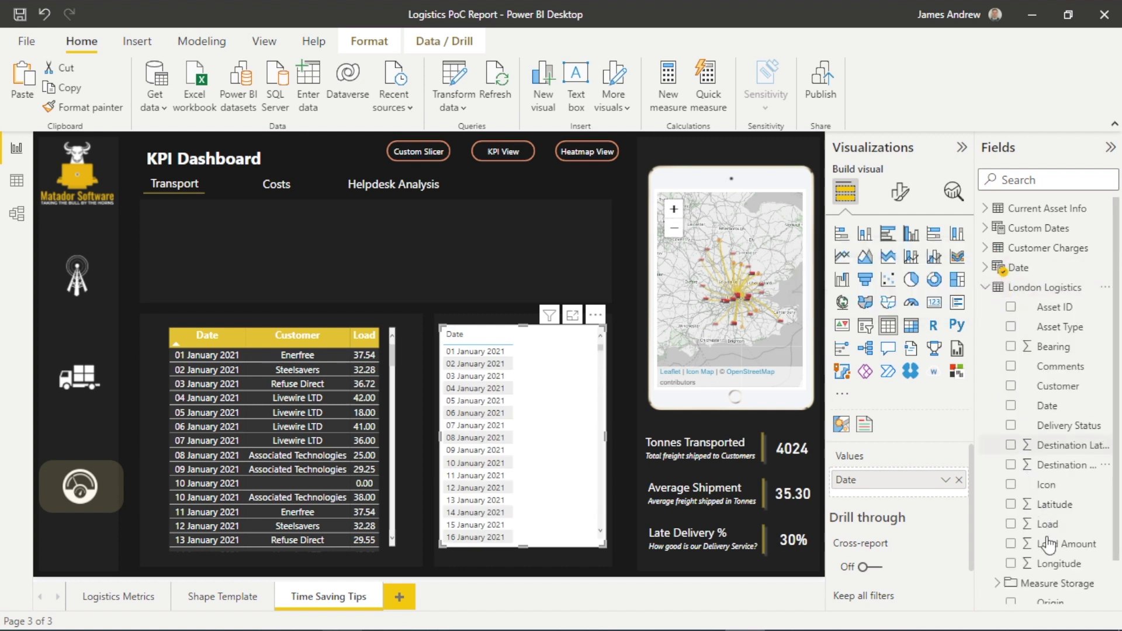
pyautogui.click(1011, 524)
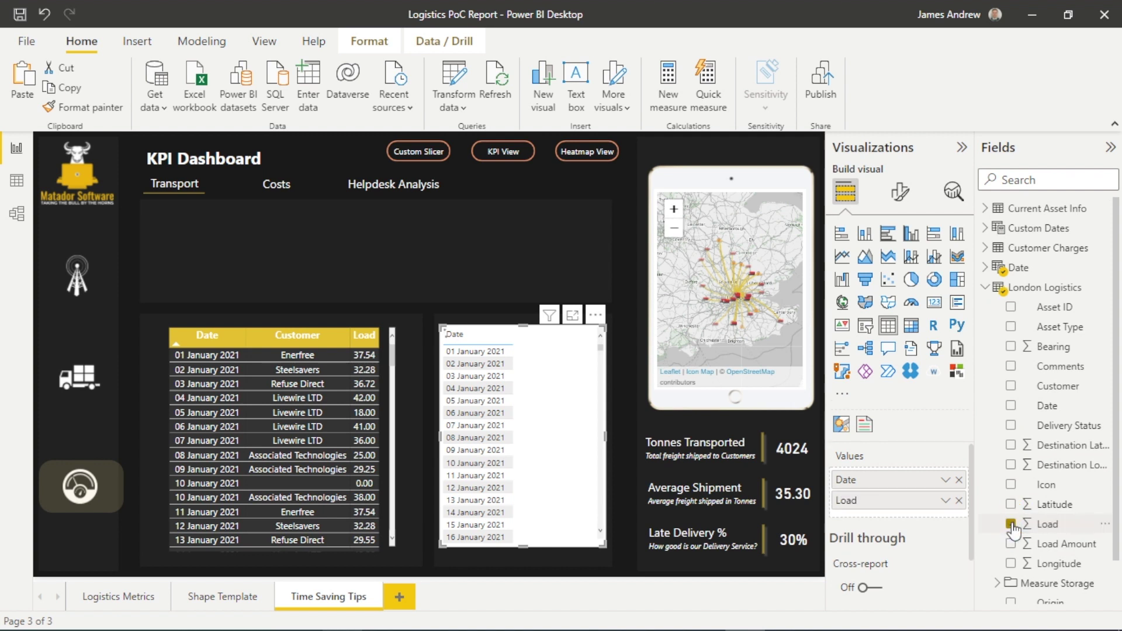
pyautogui.click(983, 286)
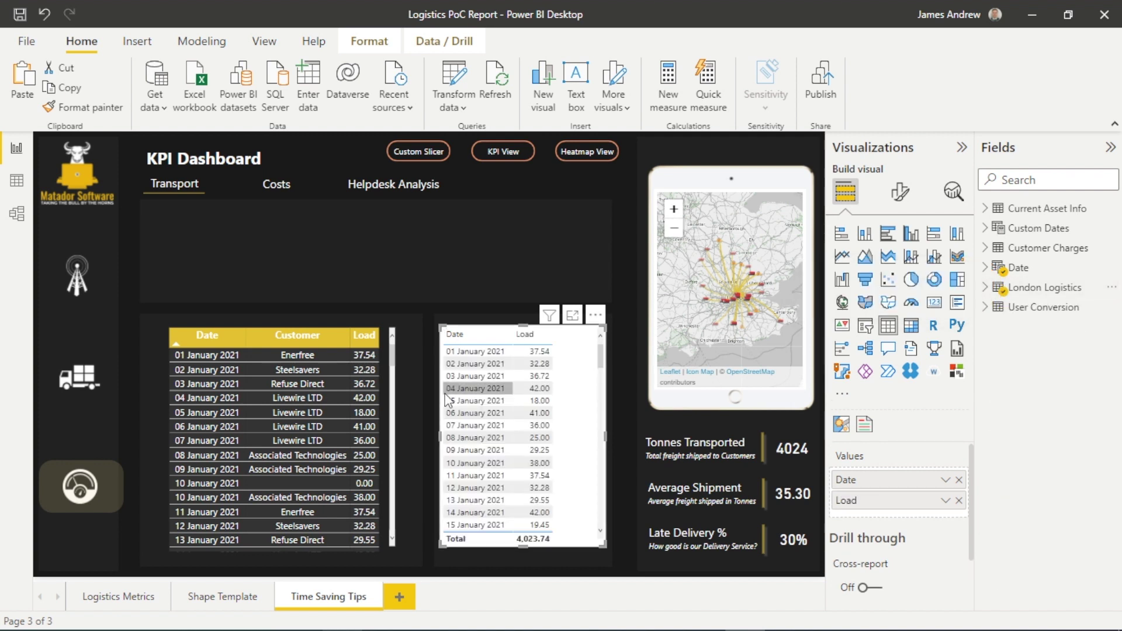
pyautogui.click(243, 492)
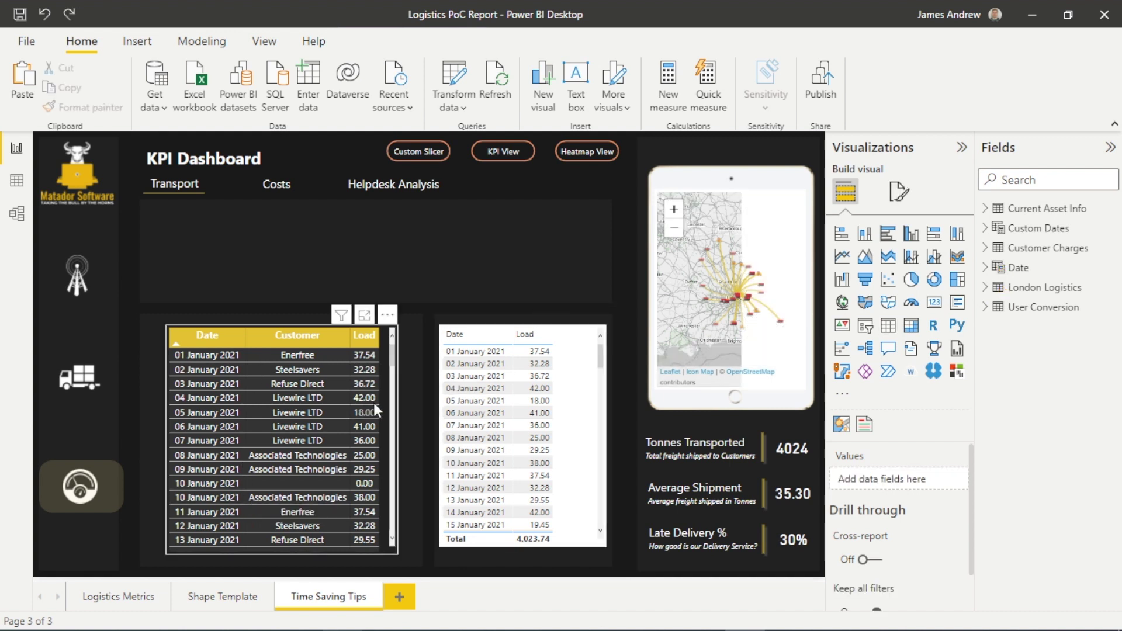
# - Copy the original table's formatting onto the Date/Load table with Format painter
pyautogui.click(385, 413)
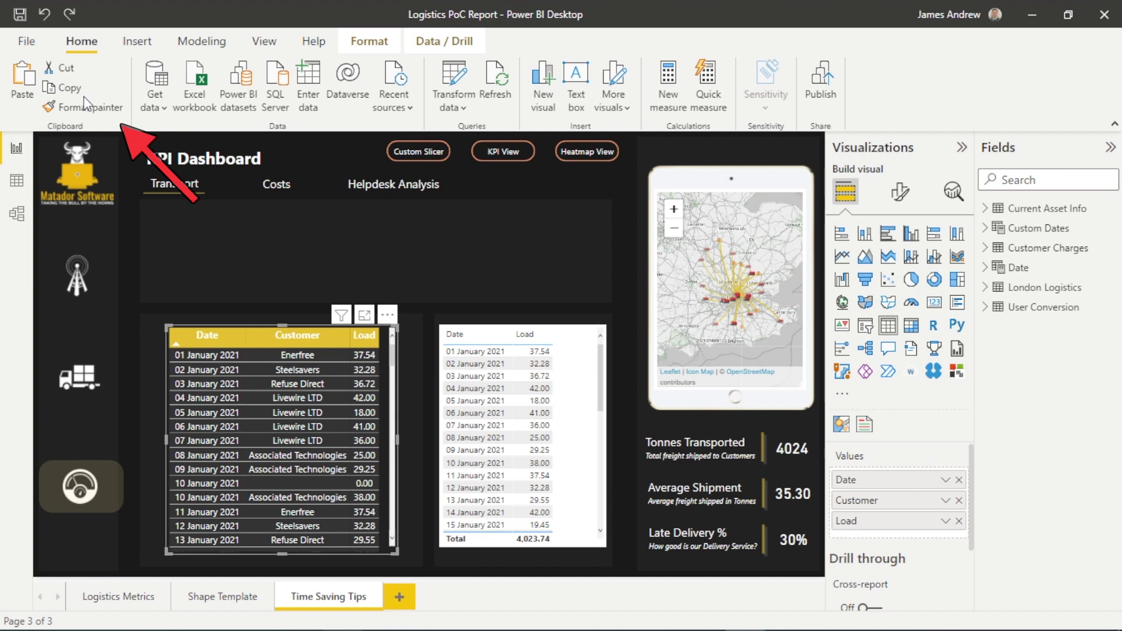
pyautogui.click(89, 110)
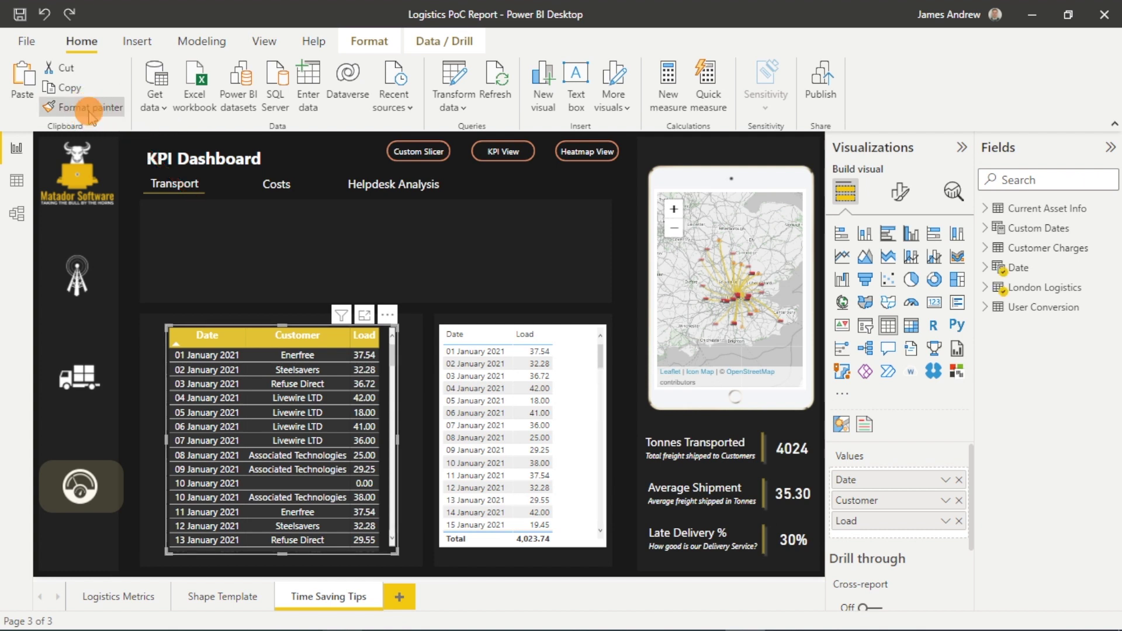
pyautogui.click(571, 424)
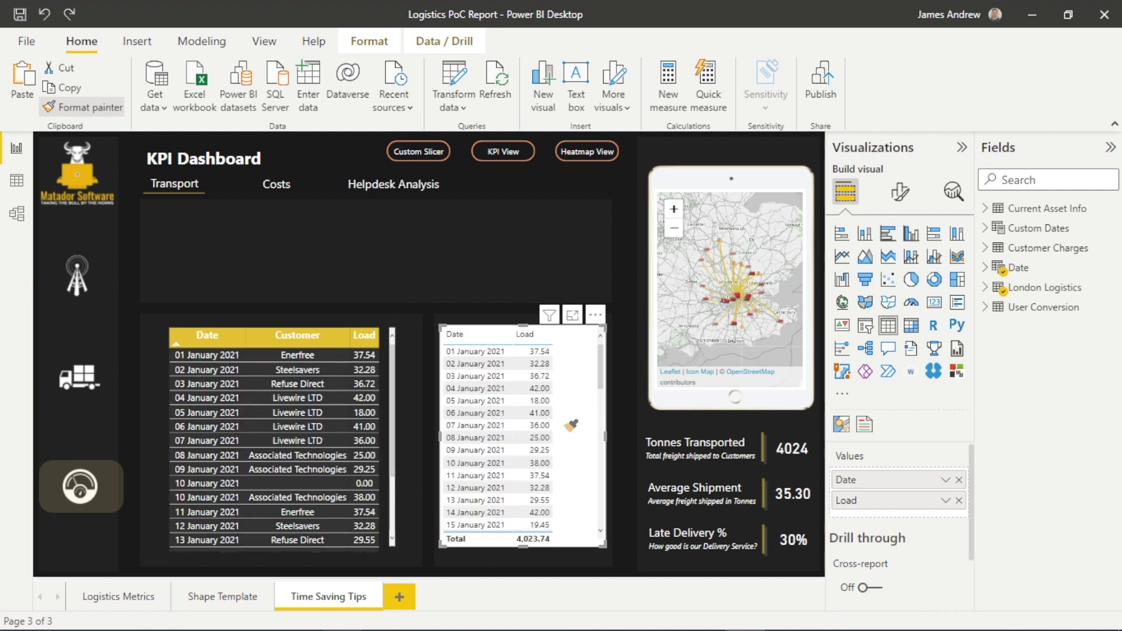
pyautogui.click(571, 425)
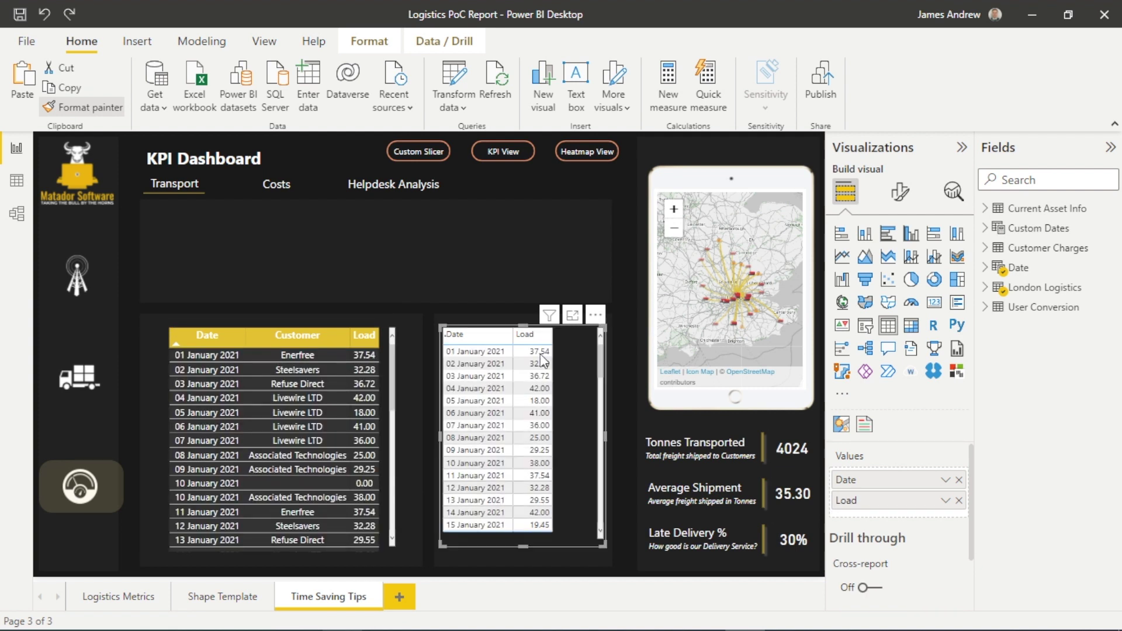
pyautogui.click(623, 408)
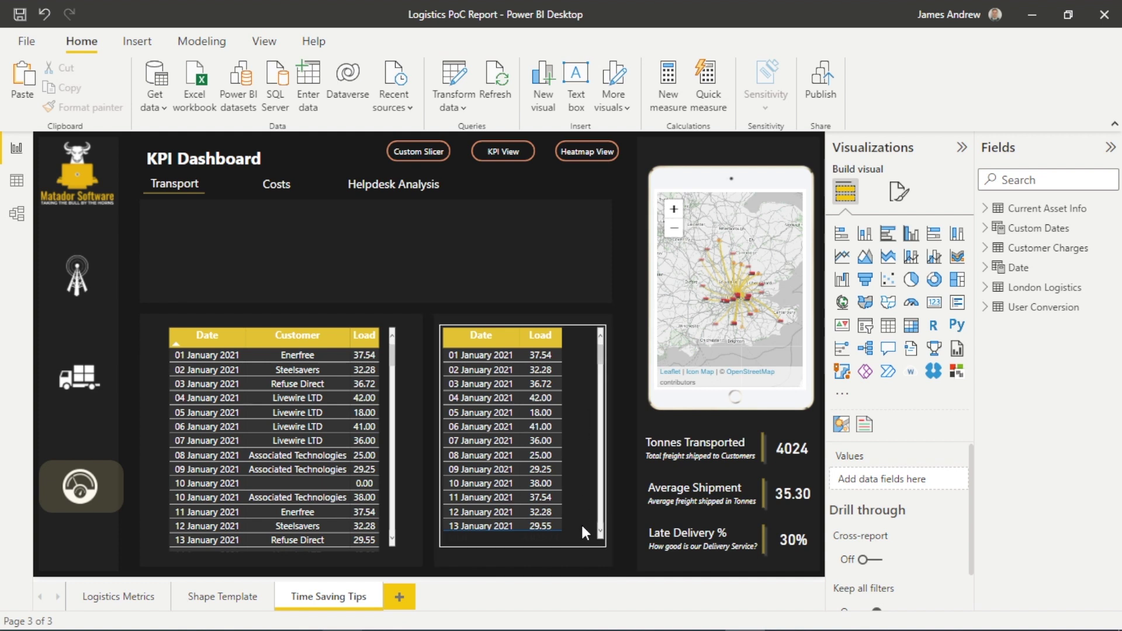
# - Review the page, then go to the Logistics Metrics page
pyautogui.scroll(-1, 581, 524)
pyautogui.scroll(-3, 581, 524)
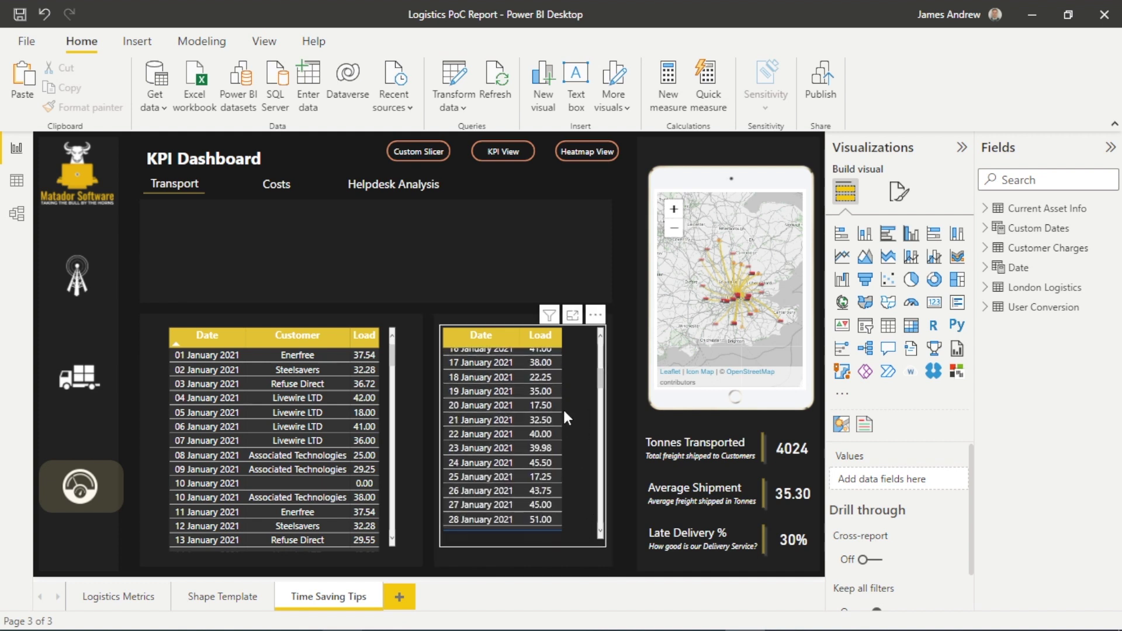
pyautogui.scroll(5, 563, 408)
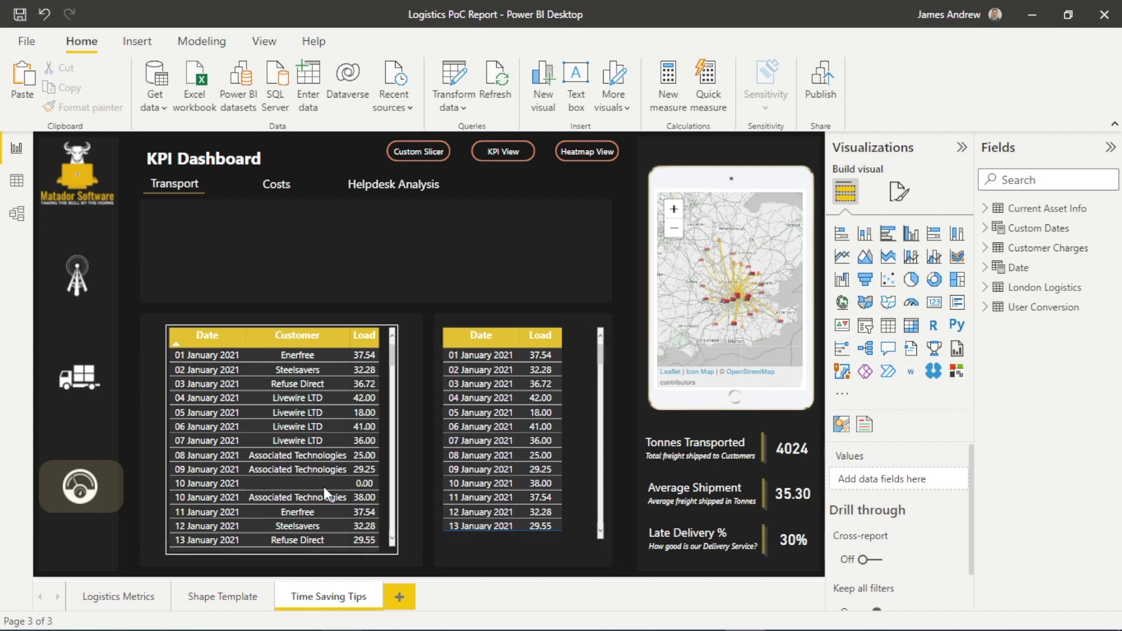
pyautogui.scroll(-3, 324, 486)
pyautogui.scroll(-3, 323, 486)
pyautogui.scroll(5, 323, 486)
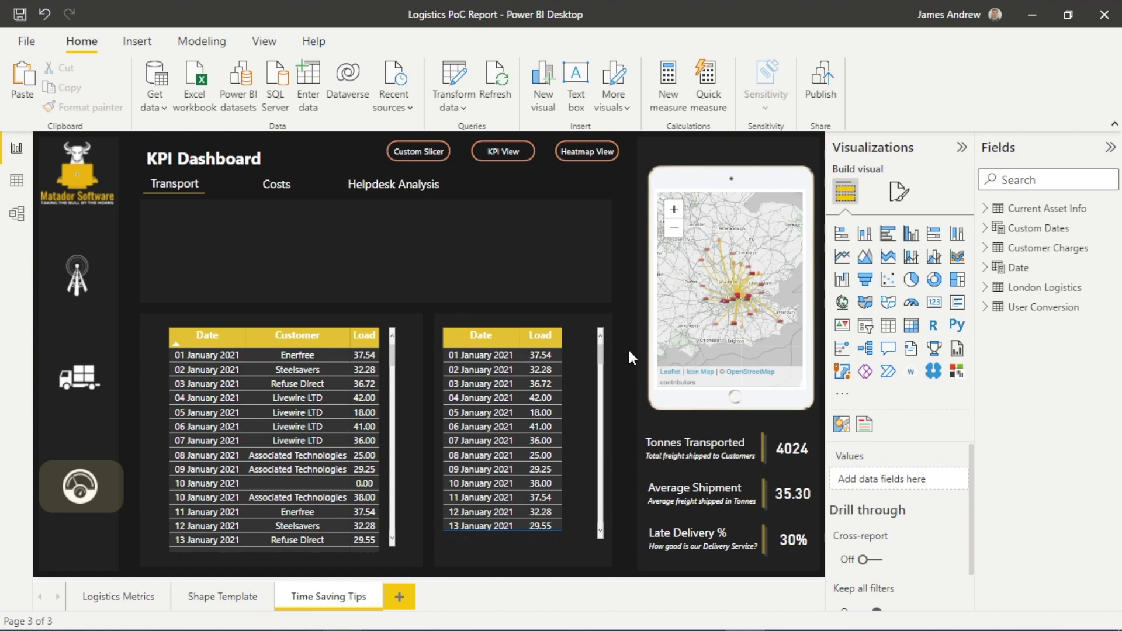
pyautogui.click(150, 596)
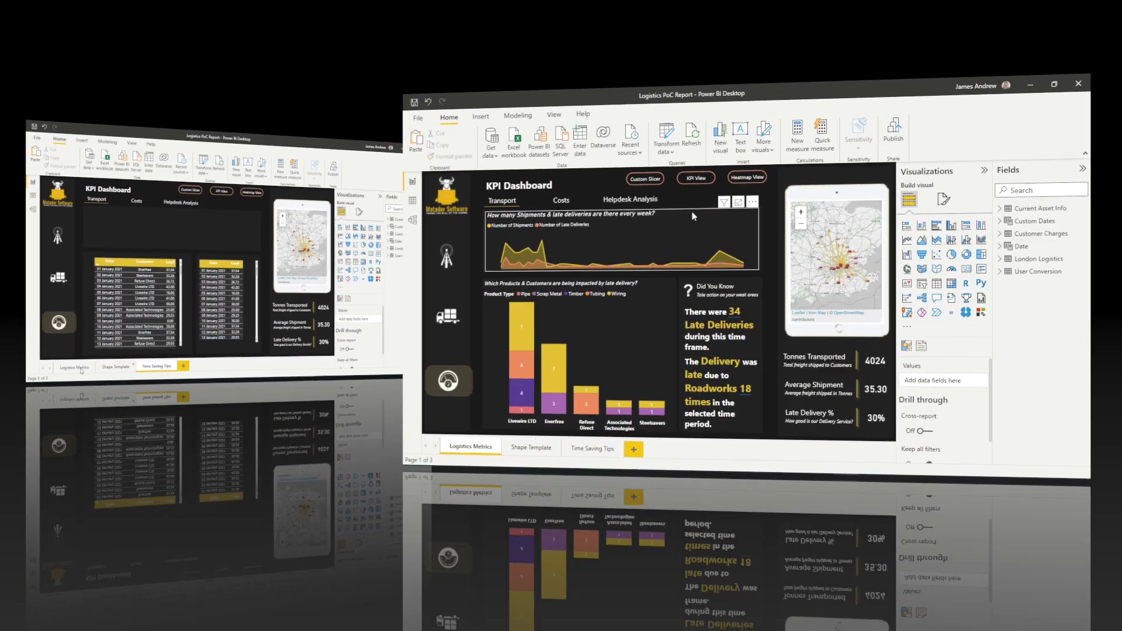
# - Select the weekly shipments versus late deliveries area chart
pyautogui.click(693, 216)
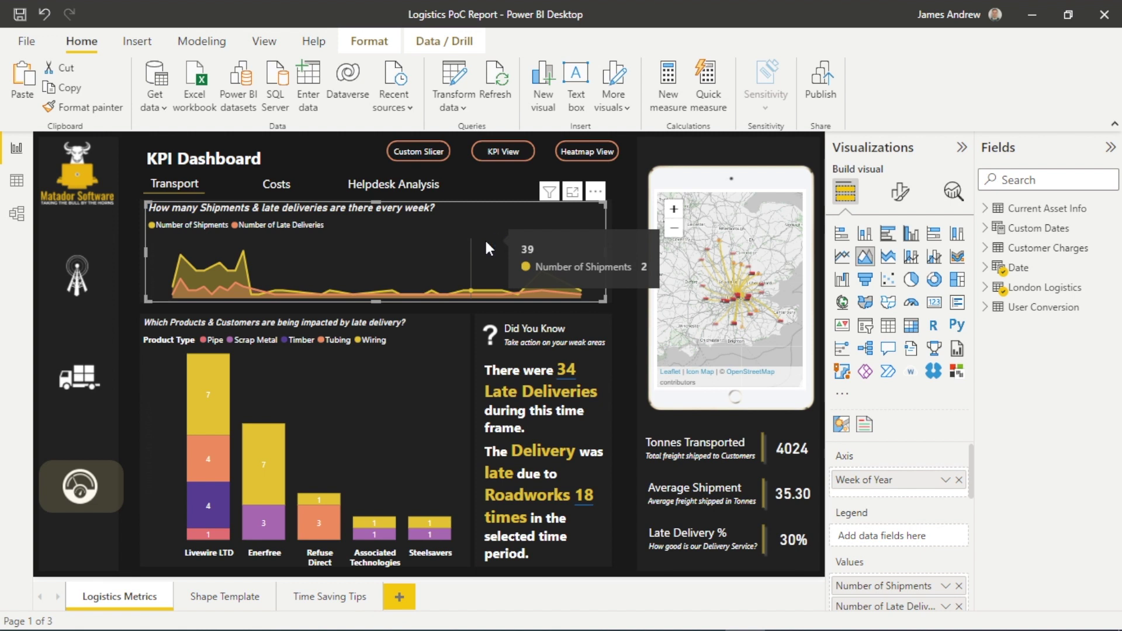
pyautogui.hotkey('ctrl', 'shift', 'f')
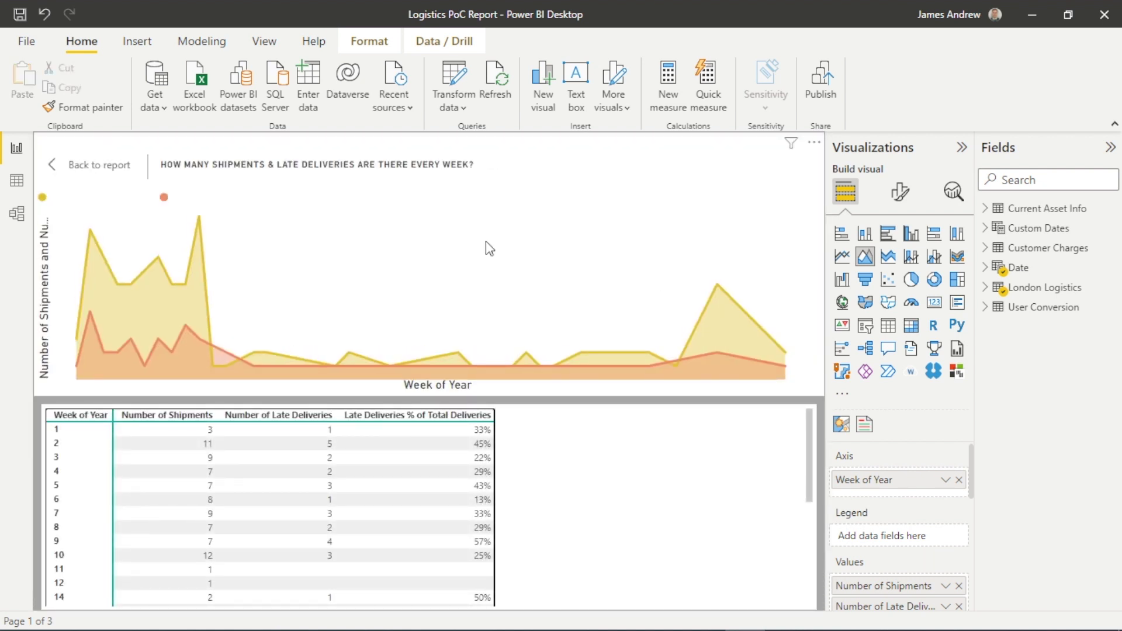
pyautogui.moveTo(280, 220)
pyautogui.scroll(-5, 186, 504)
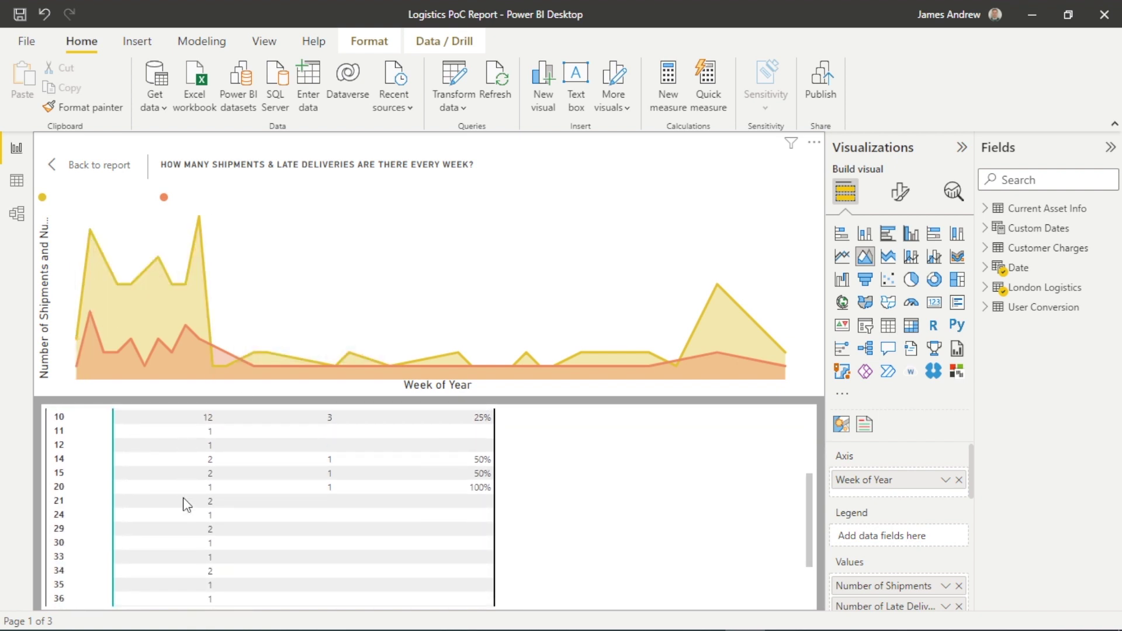
pyautogui.scroll(-2, 184, 504)
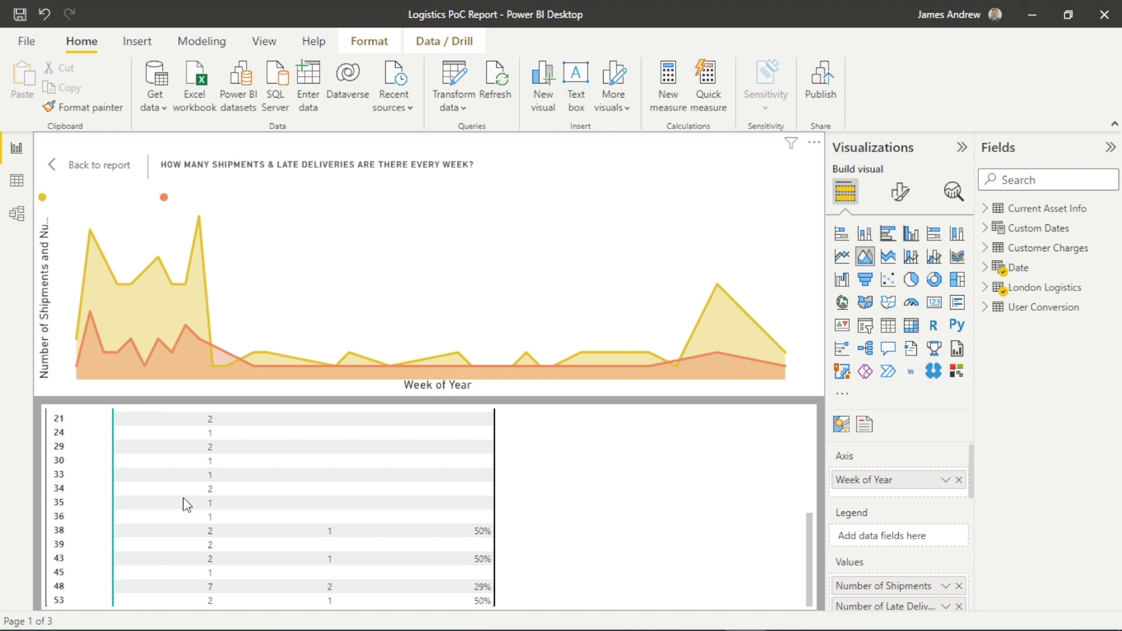
pyautogui.scroll(4, 184, 498)
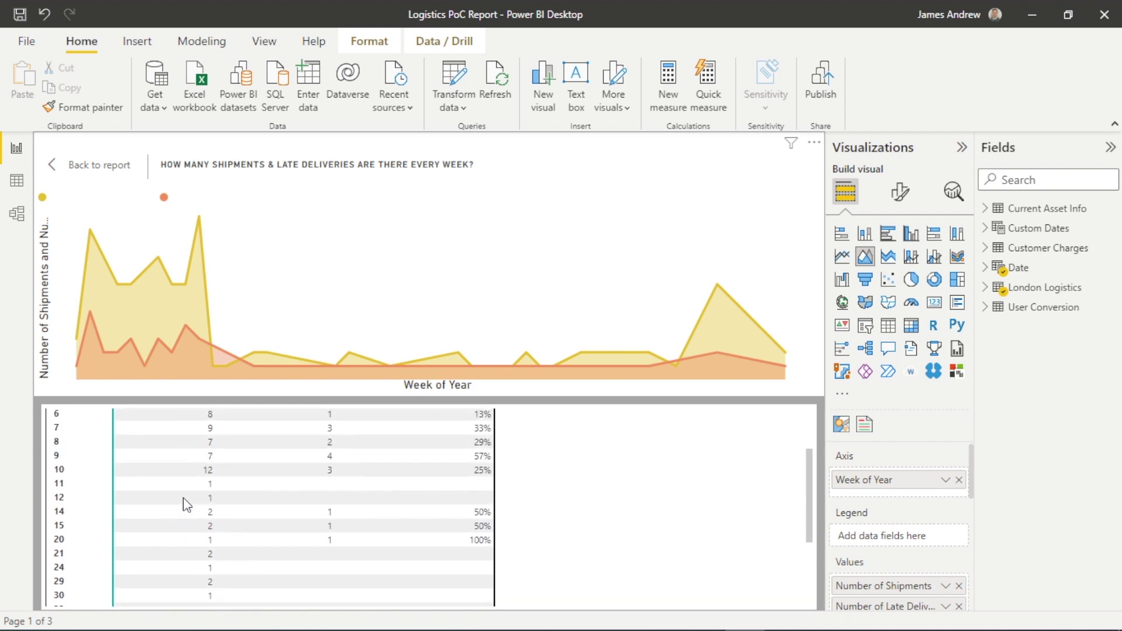
pyautogui.scroll(2, 183, 504)
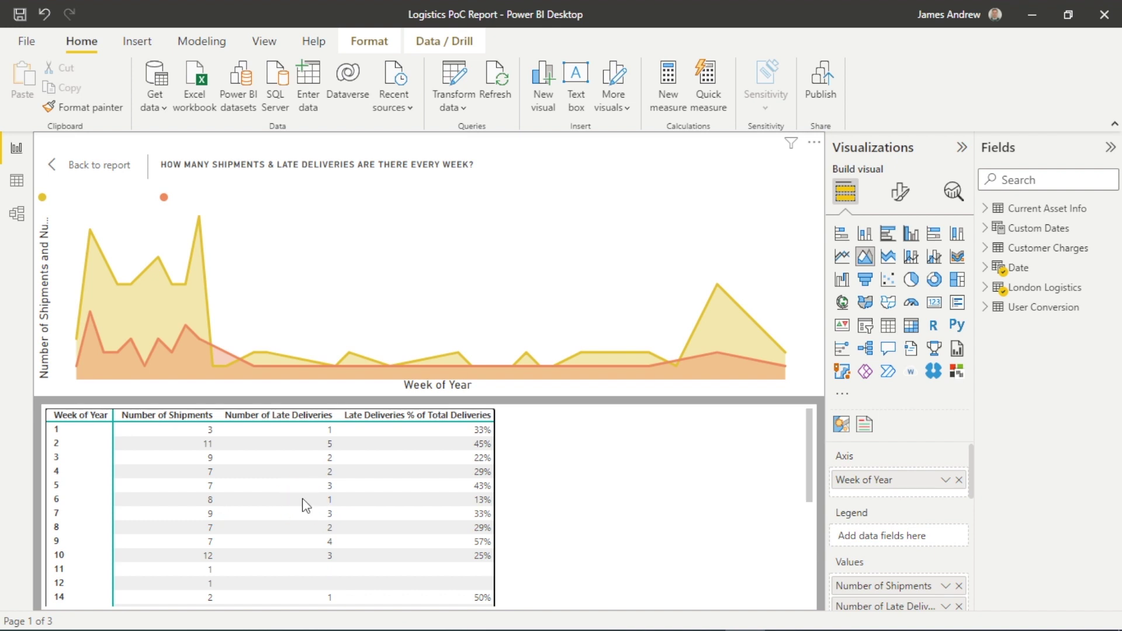
pyautogui.click(57, 162)
pyautogui.click(57, 164)
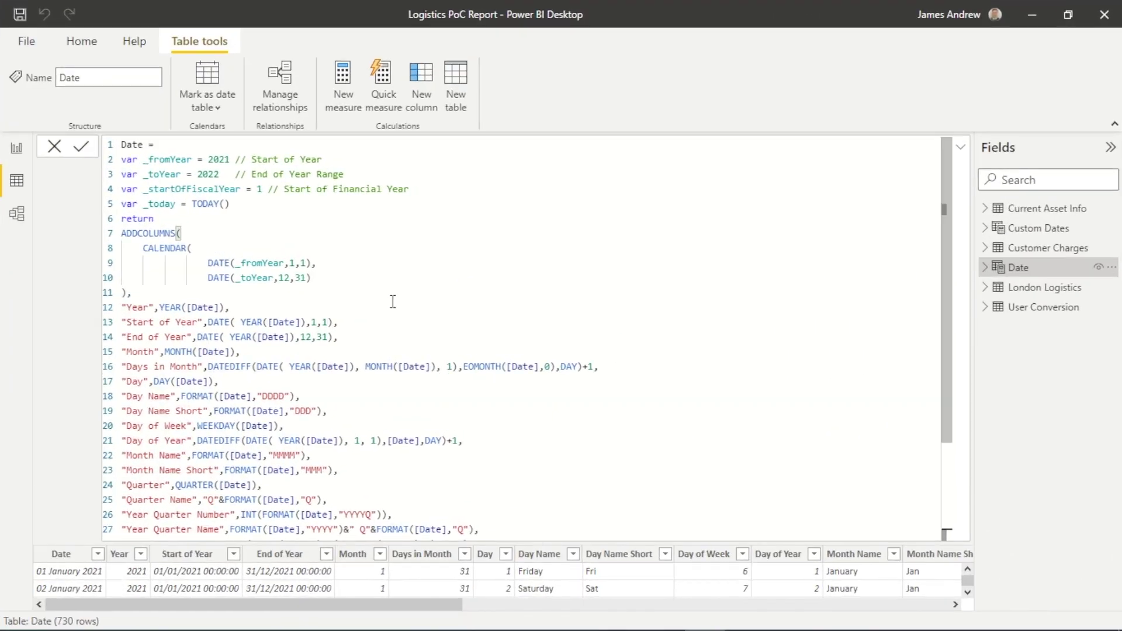
# - Scroll through the Date table's DAX formula (years 2021–2022, fiscal start 1)
pyautogui.scroll(-2, 392, 302)
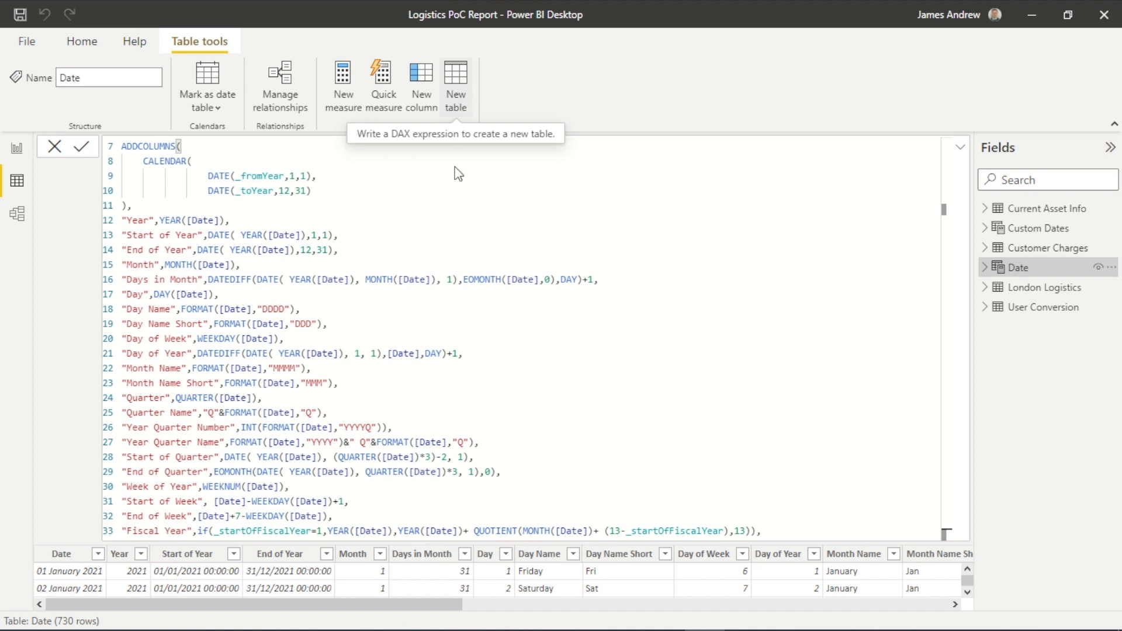
pyautogui.scroll(2, 409, 246)
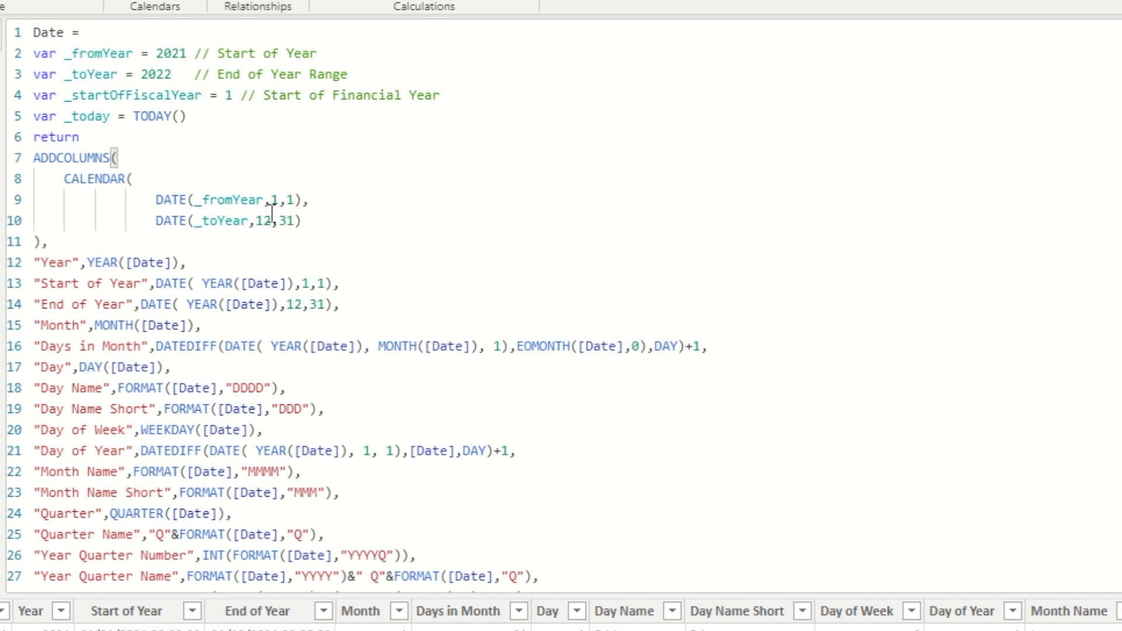
pyautogui.scroll(-2, 199, 292)
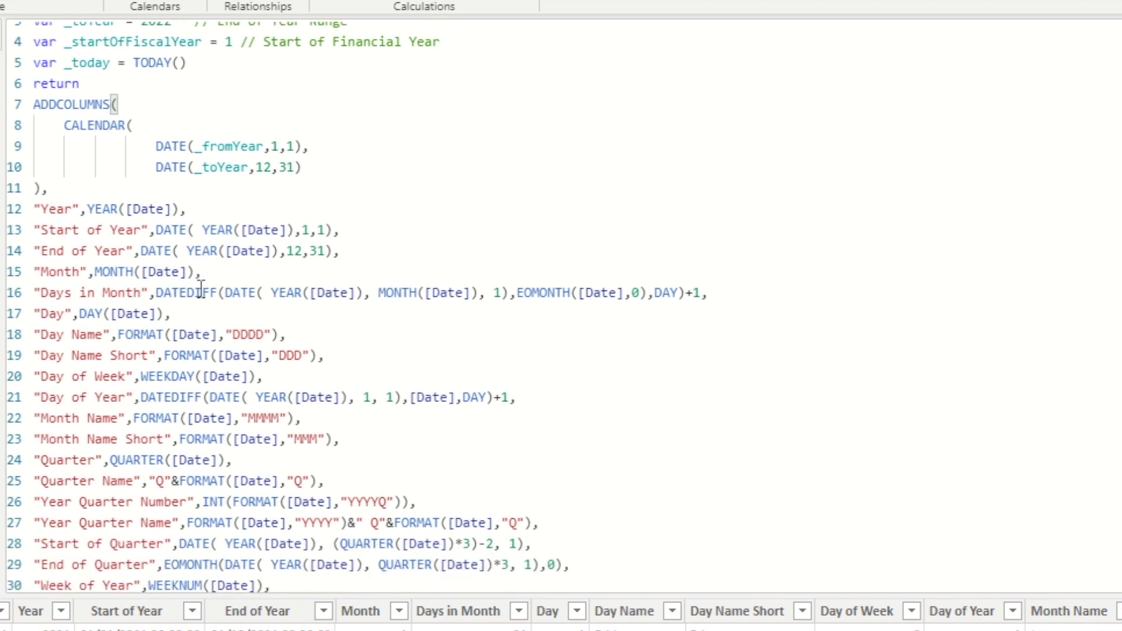
pyautogui.scroll(-3, 201, 289)
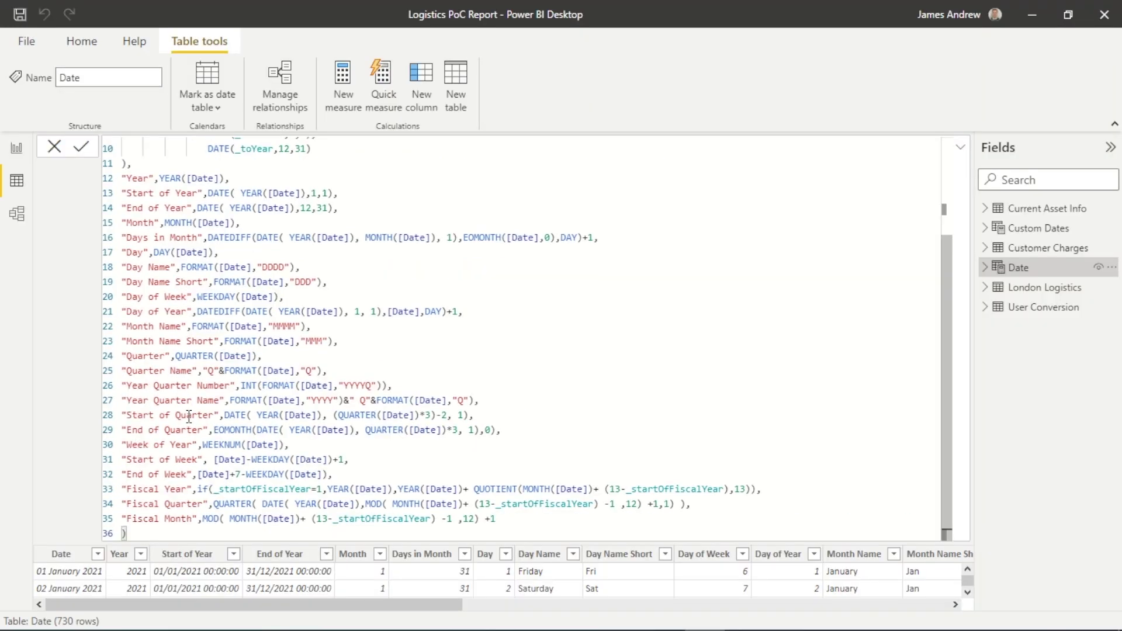
pyautogui.scroll(3, 189, 416)
# - Collapse the formula bar to one line and scroll across the Date table's columns
pyautogui.click(960, 147)
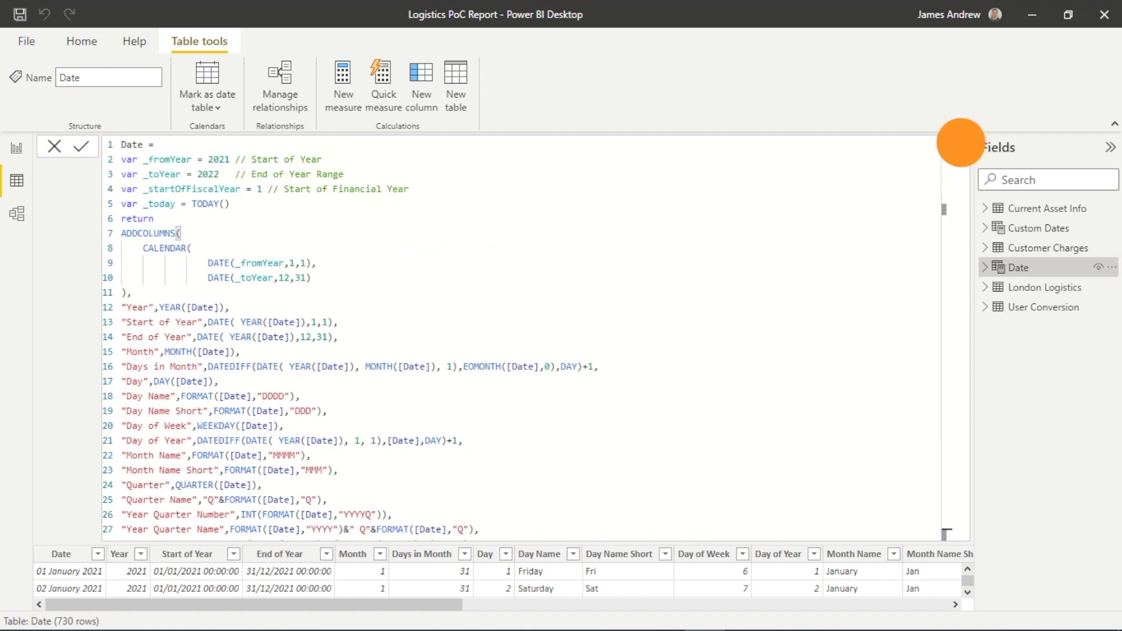
pyautogui.click(961, 149)
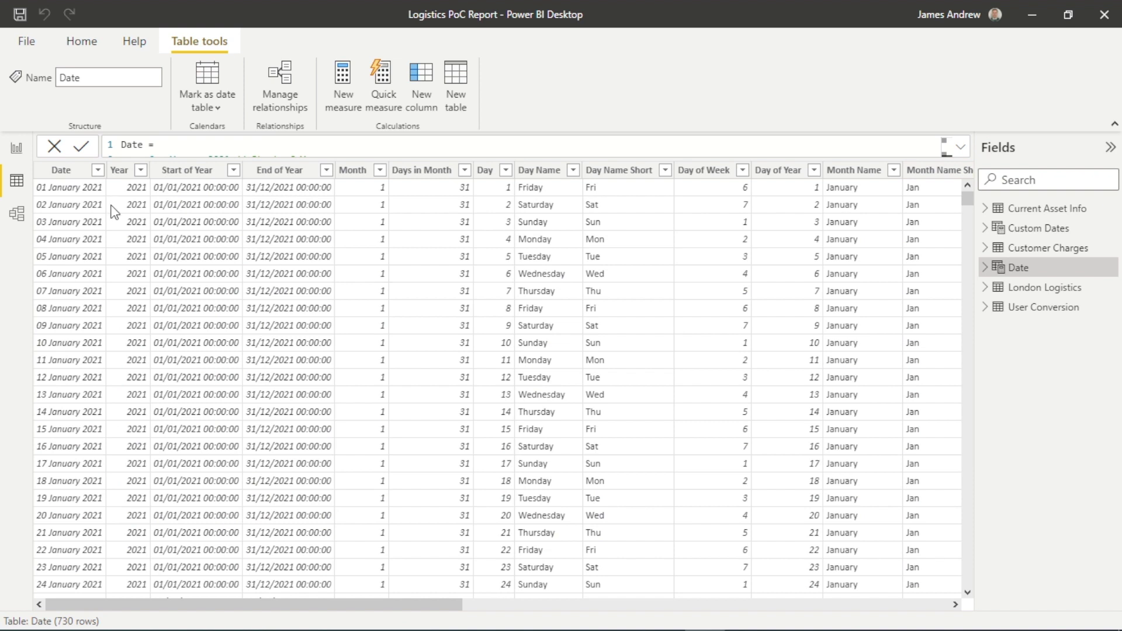
pyautogui.hscroll(6, 251, 262)
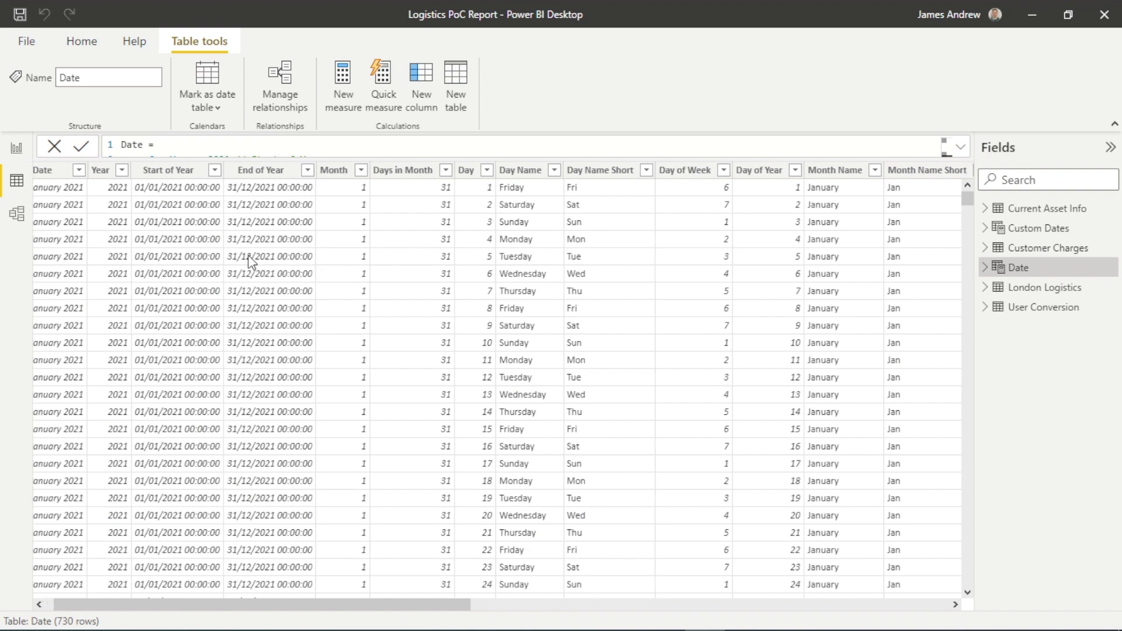
pyautogui.hscroll(8, 252, 262)
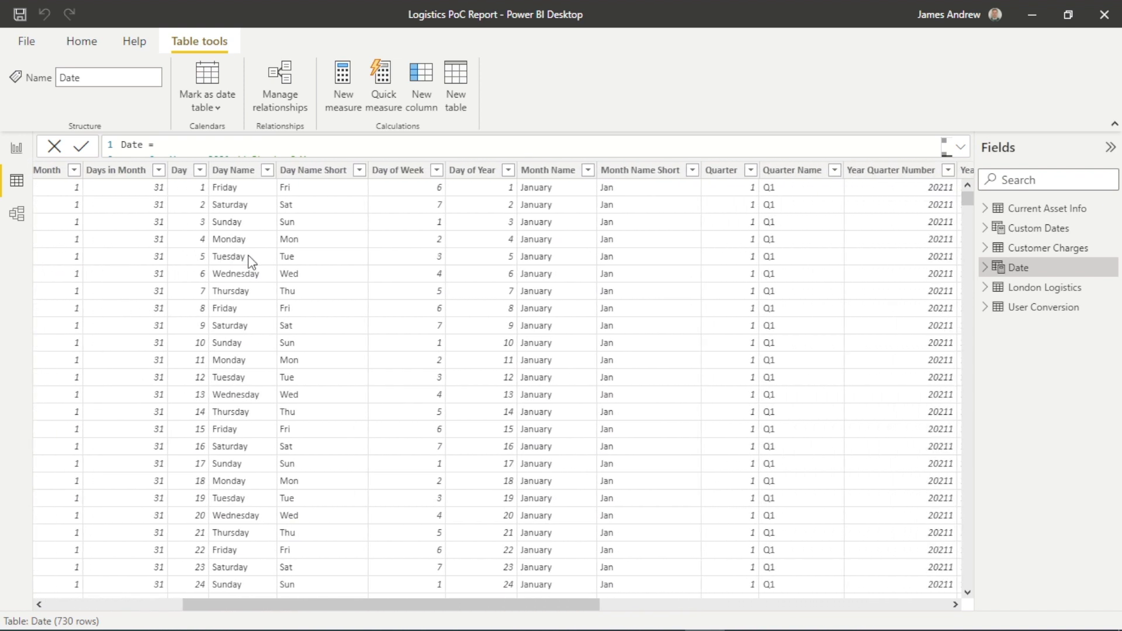
pyautogui.hscroll(5, 252, 261)
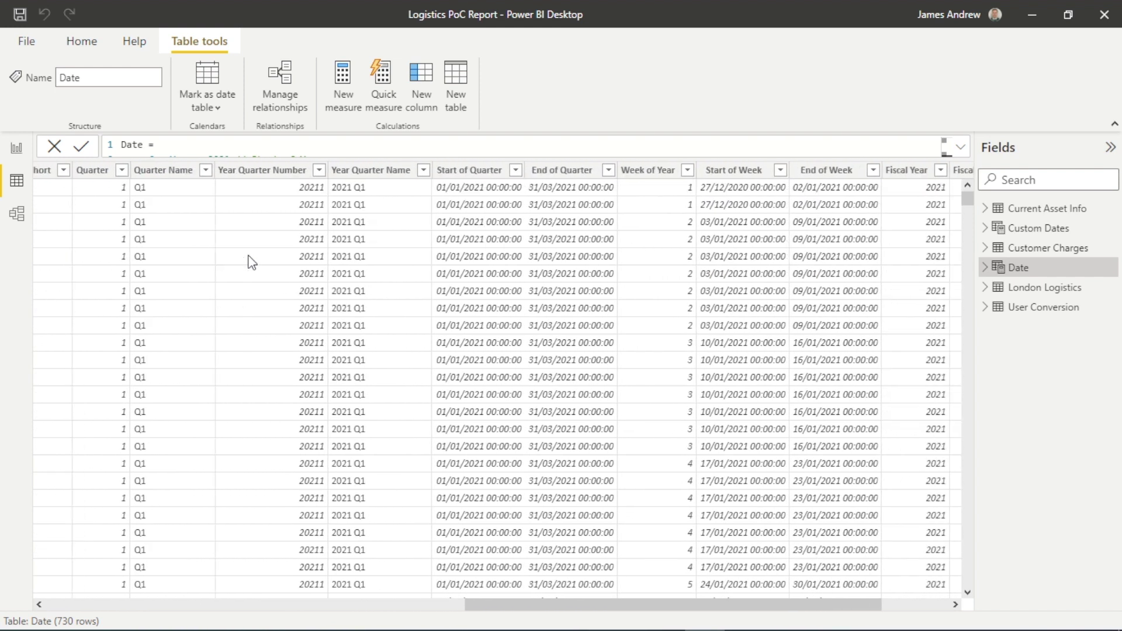
pyautogui.hscroll(2, 252, 261)
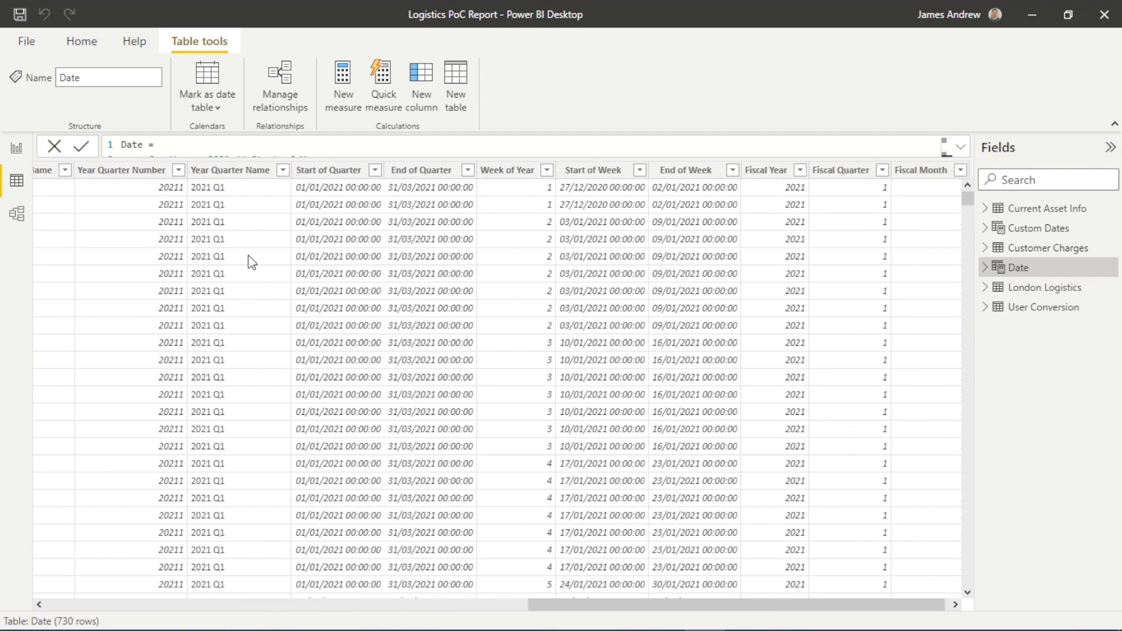
pyautogui.hscroll(1, 252, 261)
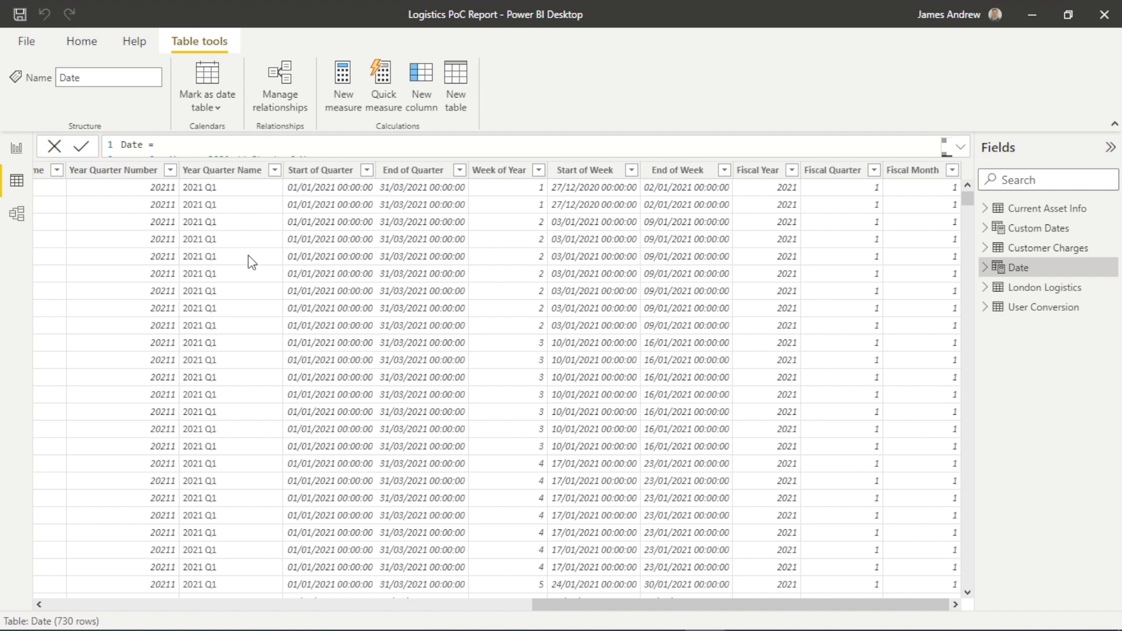
pyautogui.hscroll(-10, 252, 262)
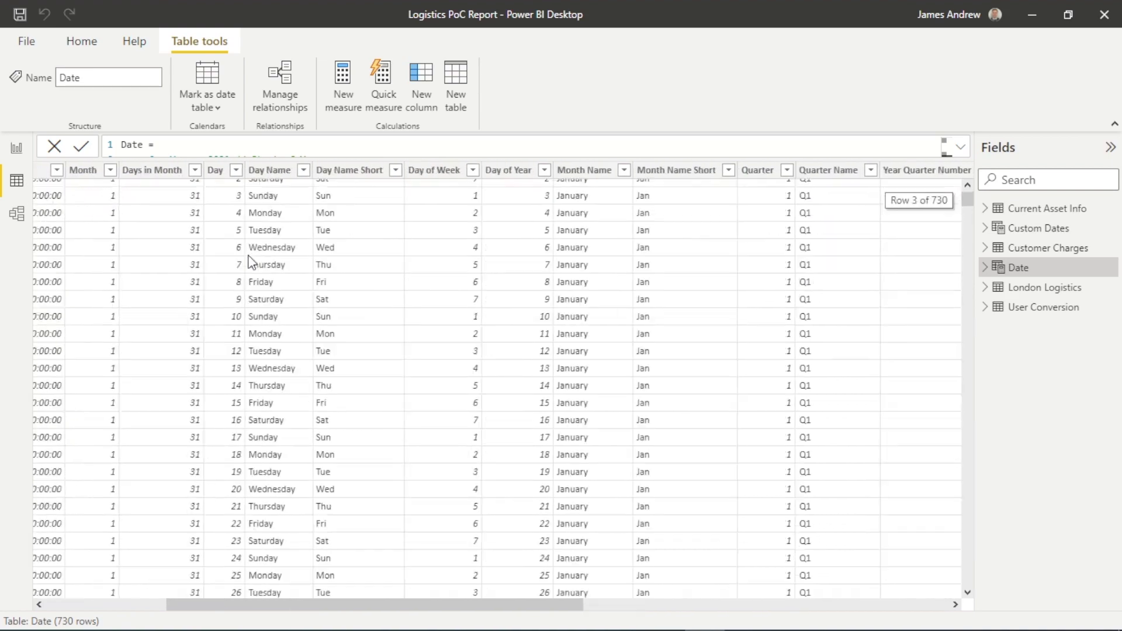
pyautogui.scroll(-1, 247, 261)
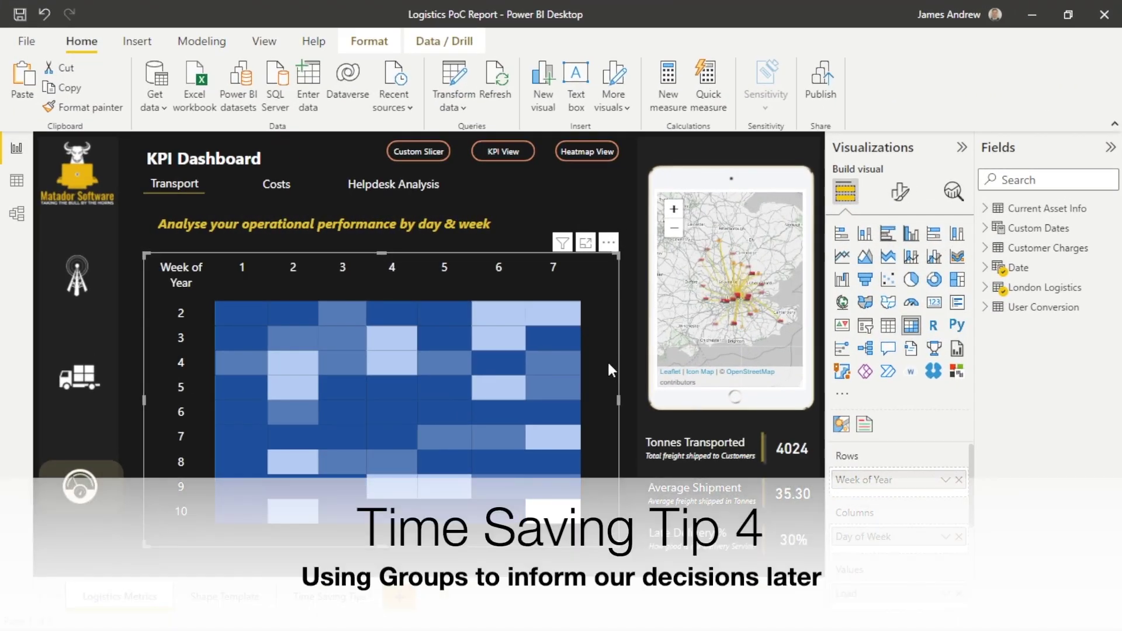
pyautogui.scroll(-2, 915, 544)
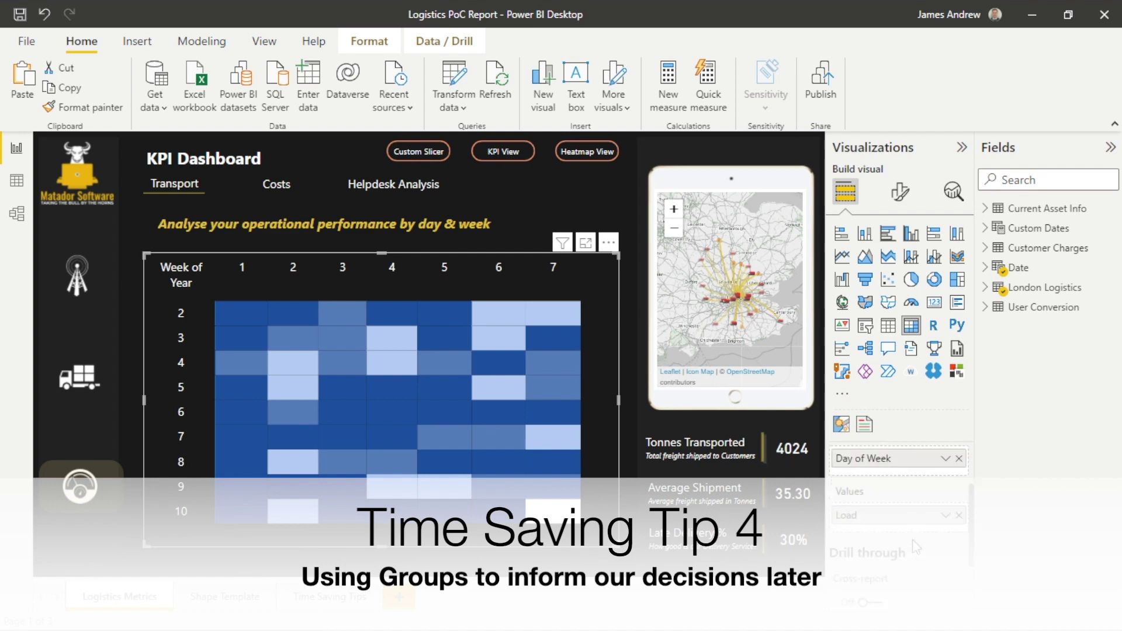
pyautogui.scroll(2, 915, 548)
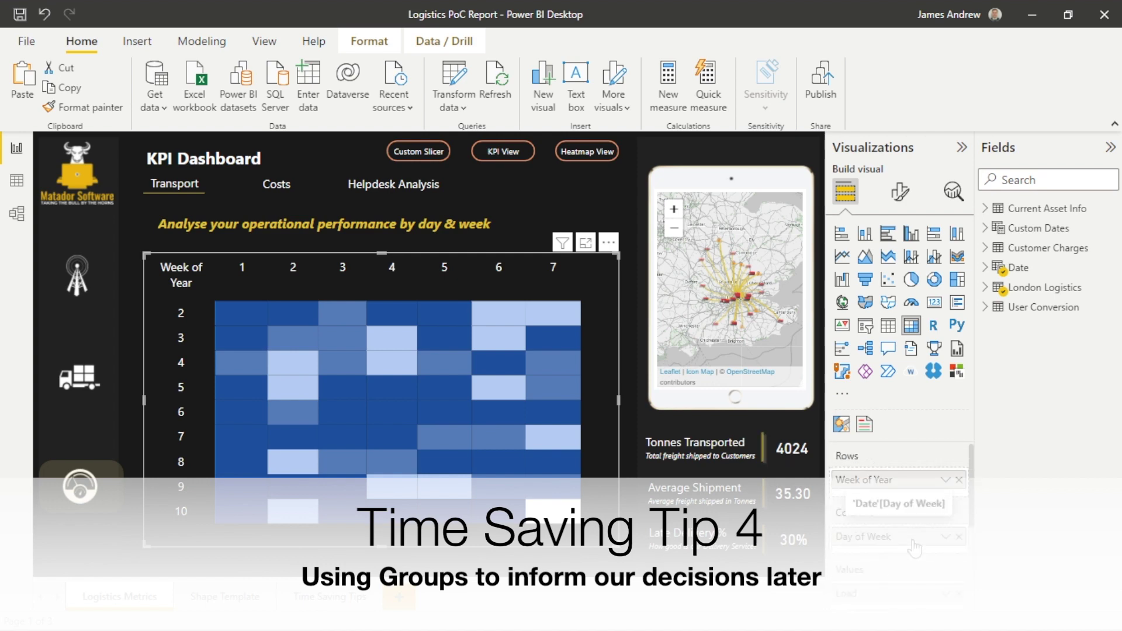
pyautogui.scroll(-2, 914, 546)
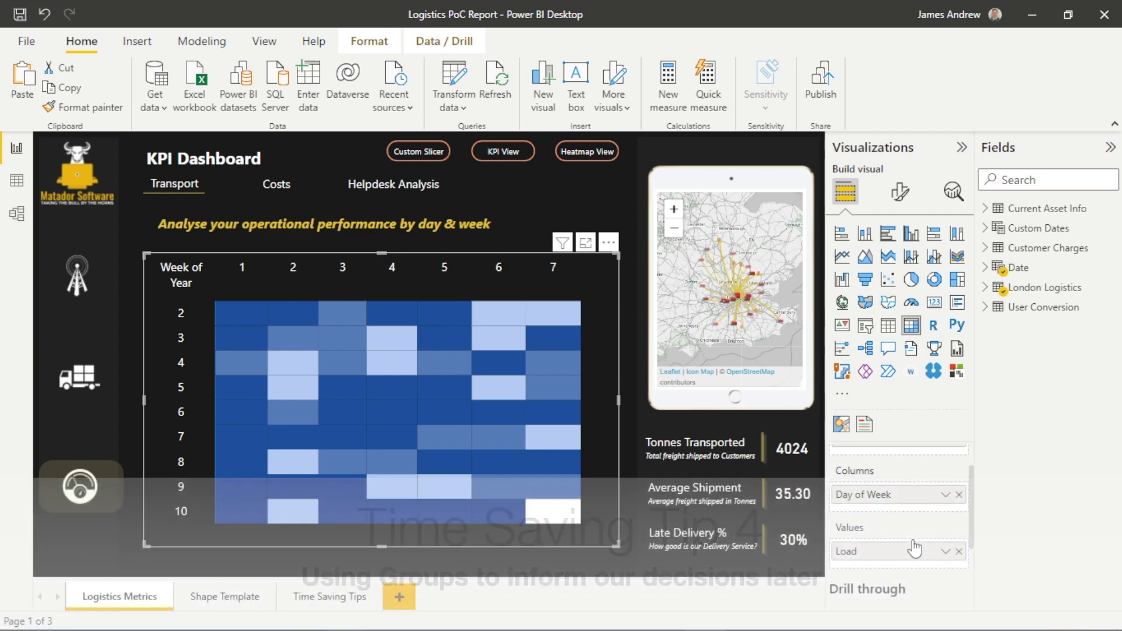
pyautogui.scroll(2, 915, 547)
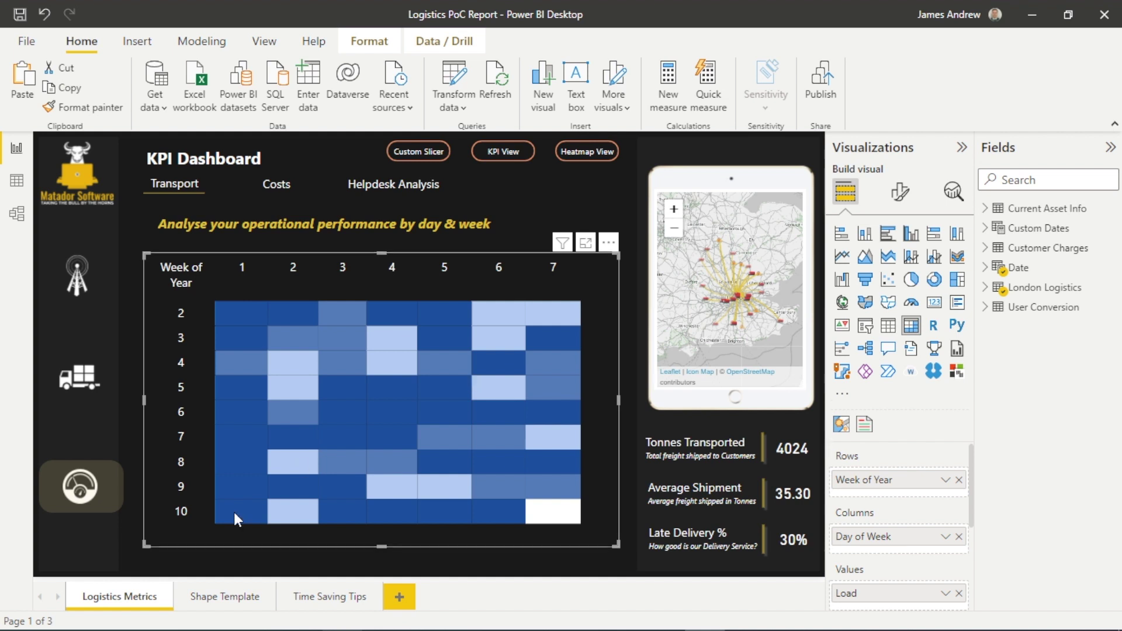
pyautogui.click(305, 593)
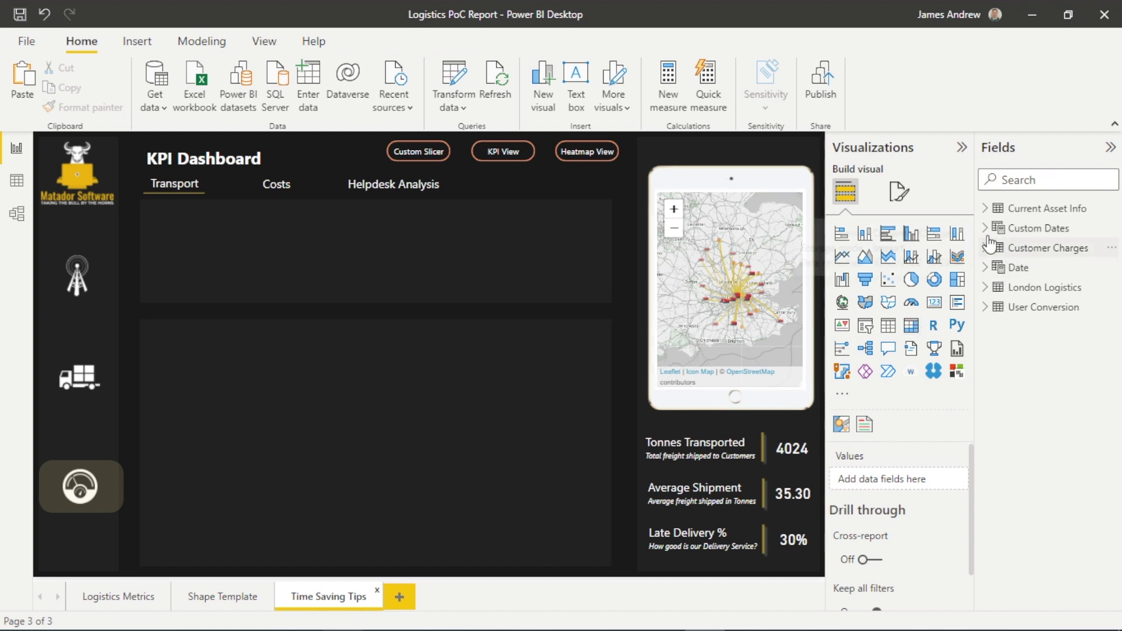
# - Expand the Date table's fields and bring up the options for Day of Week
pyautogui.click(985, 267)
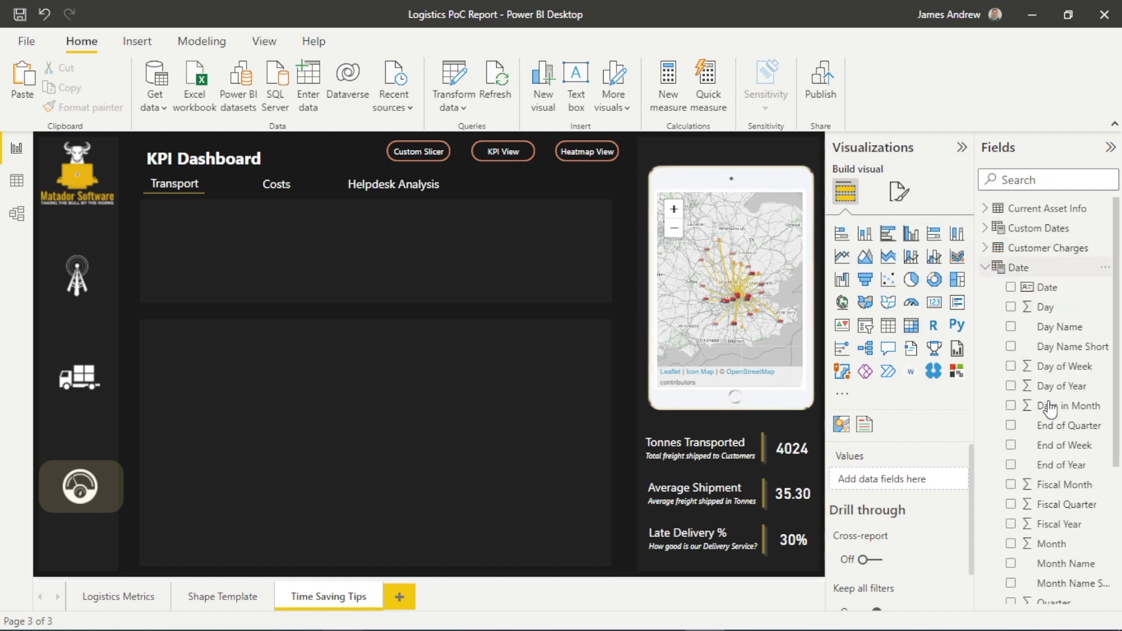
pyautogui.scroll(-5, 1051, 409)
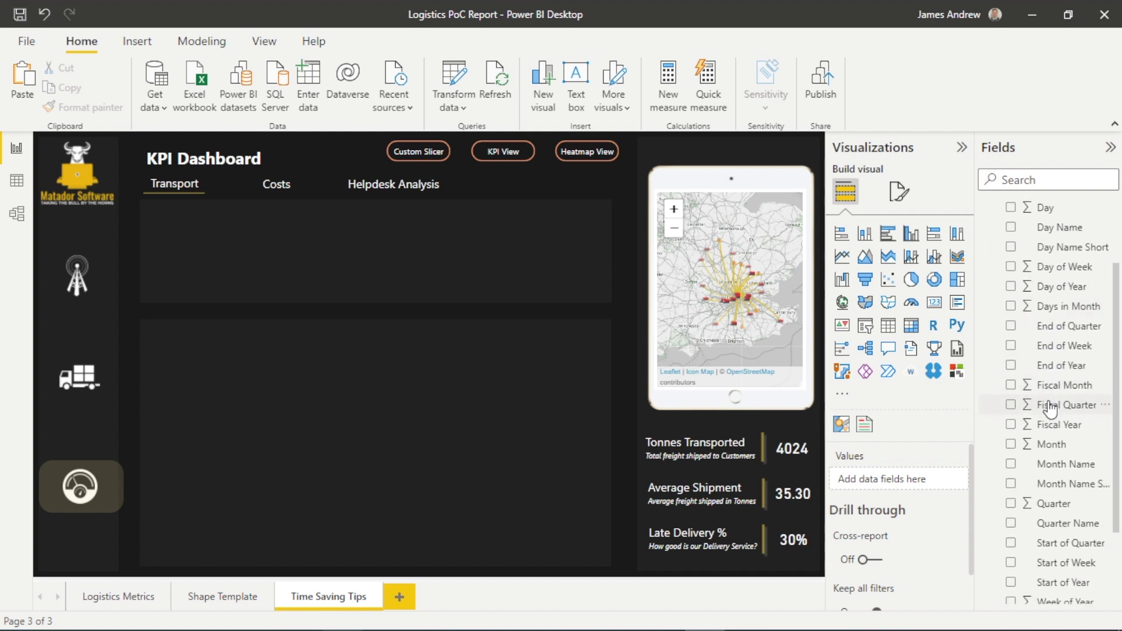
pyautogui.scroll(-1, 1051, 409)
pyautogui.scroll(5, 1050, 409)
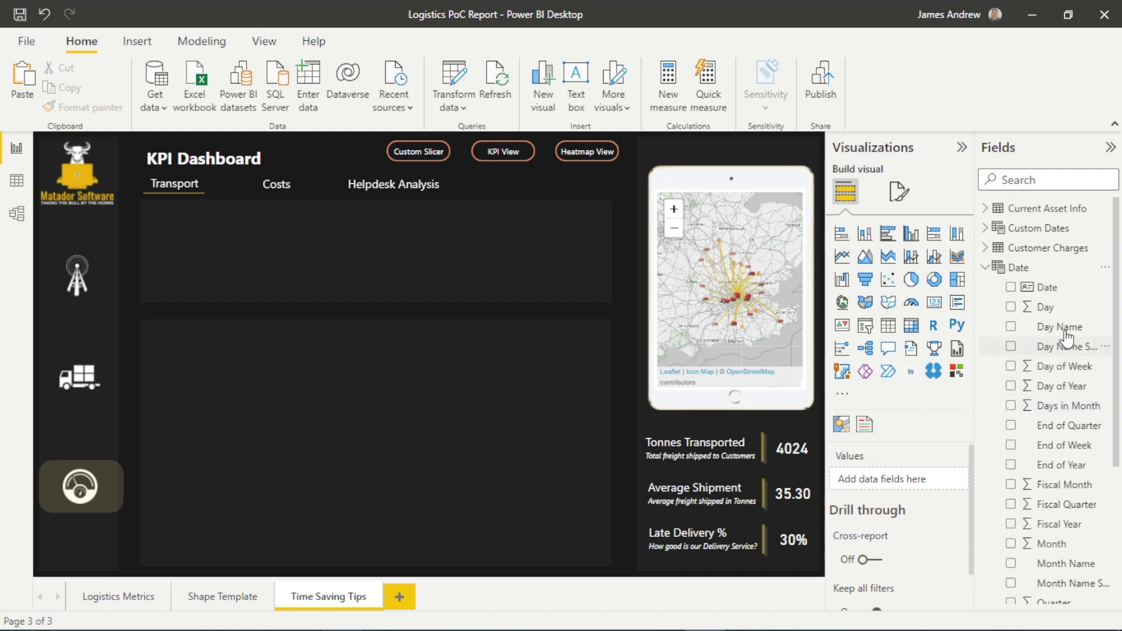
pyautogui.click(1104, 368)
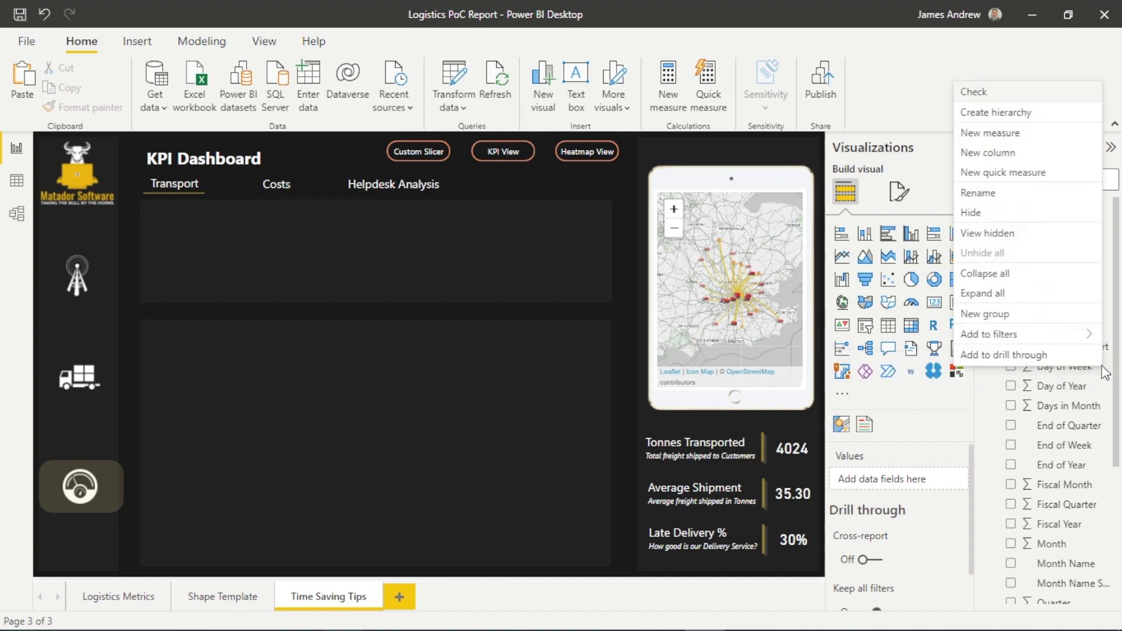
# - Start a List-type group on Day of Week and group days 1 and 7 as Weekend
pyautogui.click(1003, 315)
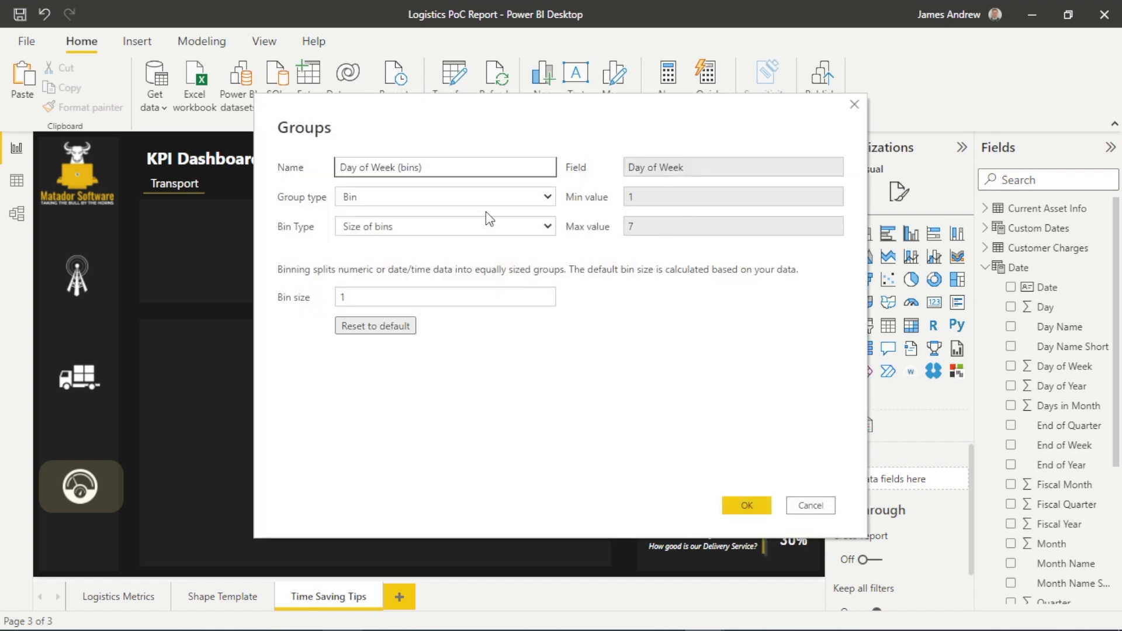
pyautogui.click(547, 197)
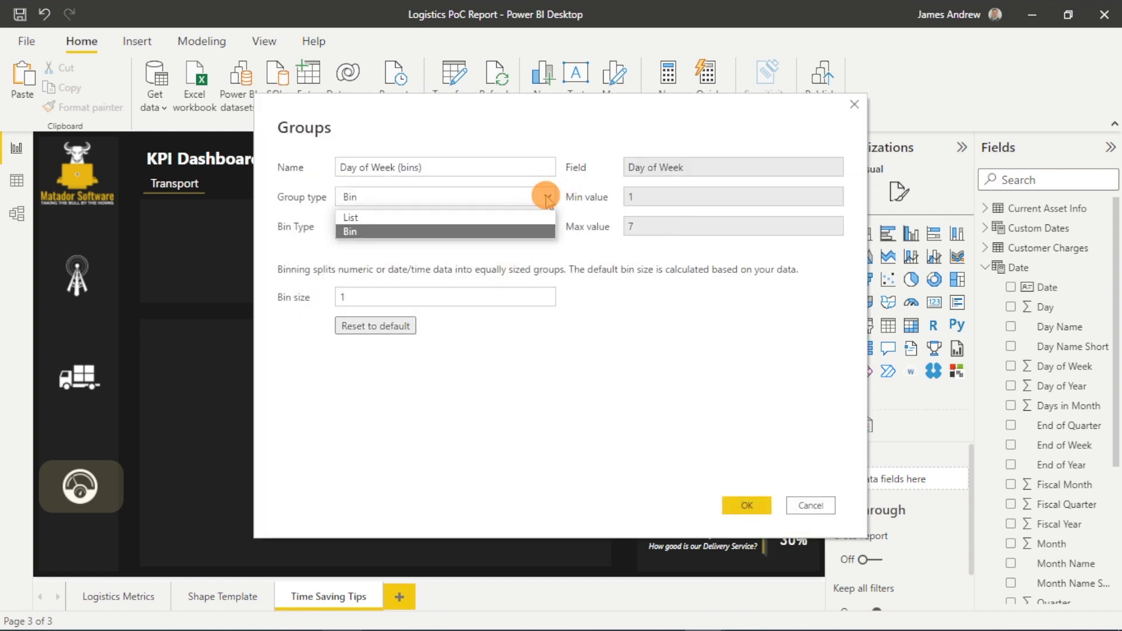
pyautogui.click(374, 217)
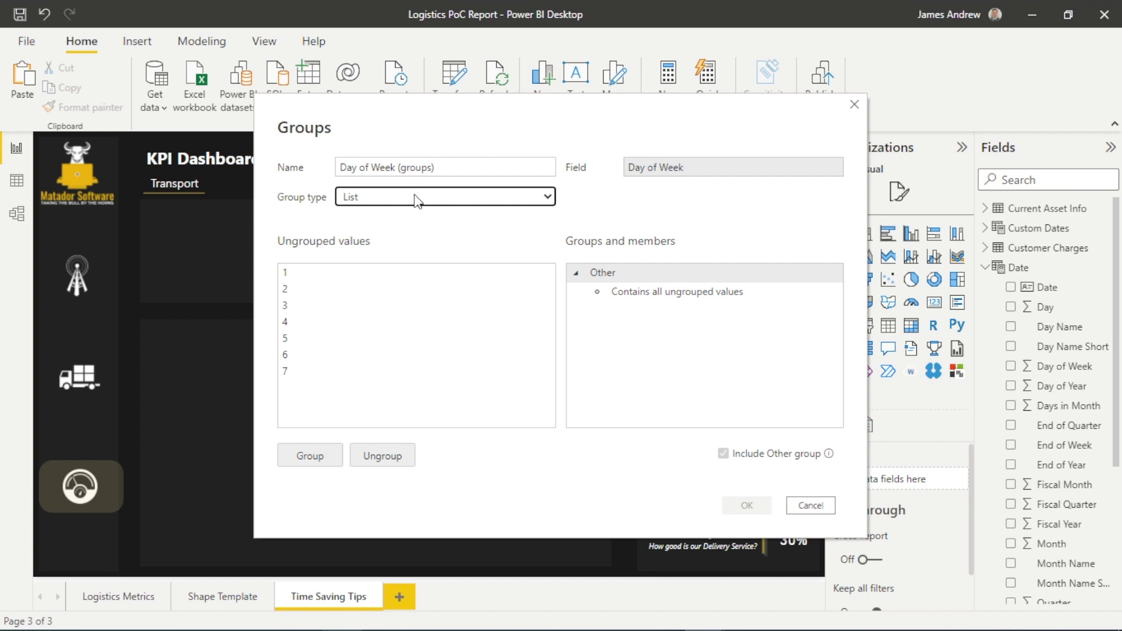
pyautogui.click(295, 273)
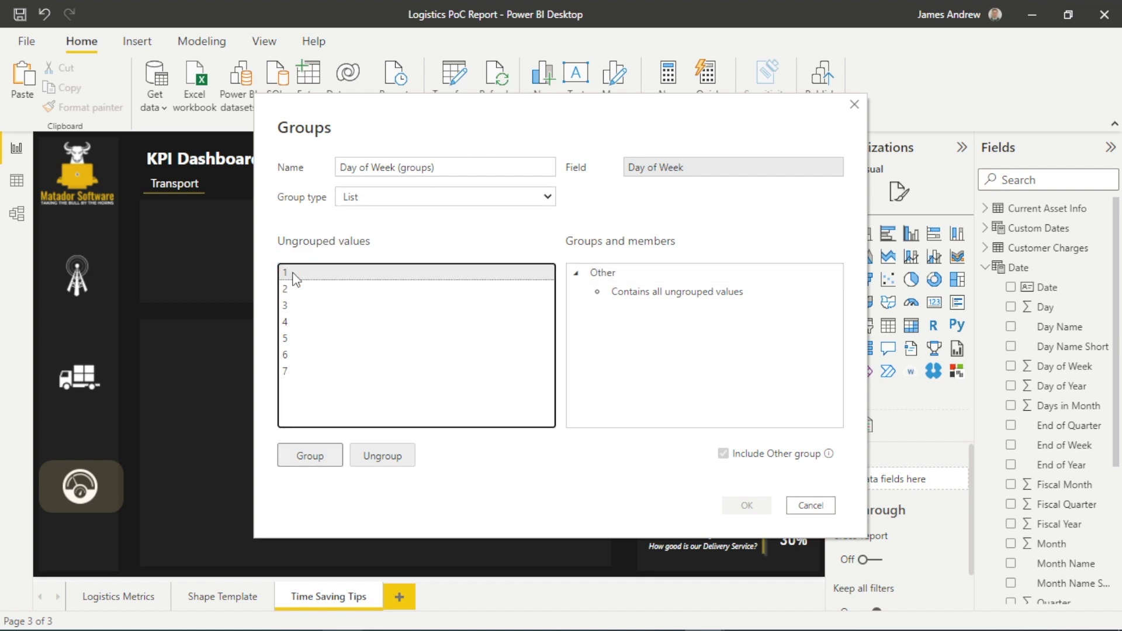
pyautogui.keyDown('ctrl'); pyautogui.click(290, 374); pyautogui.keyUp('ctrl')
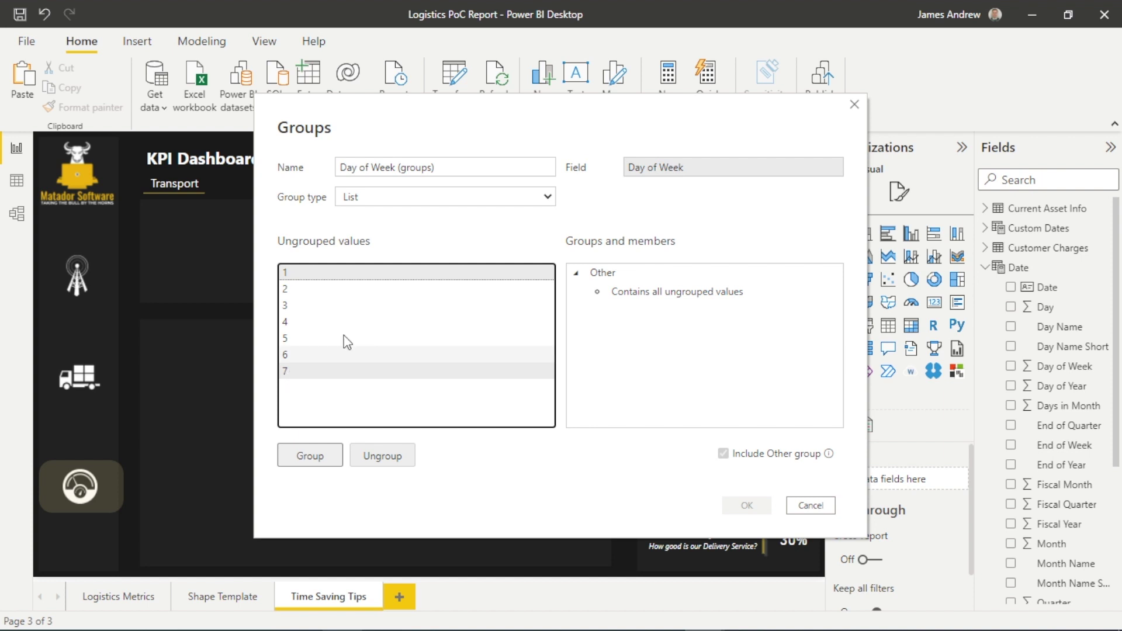
pyautogui.click(306, 455)
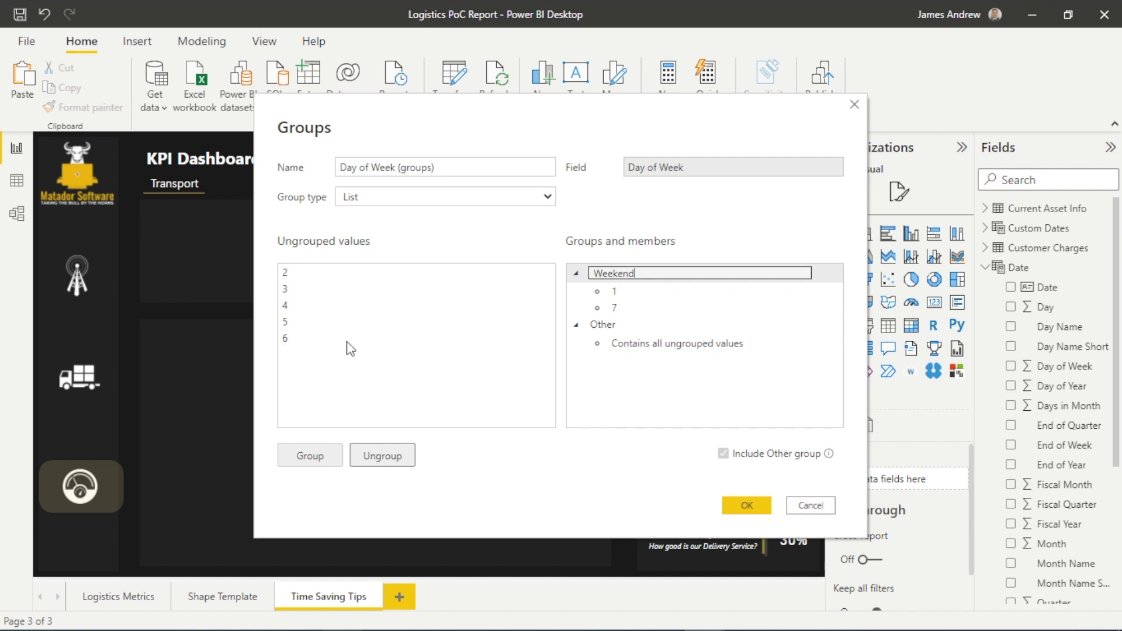
# - Group days 2–6 under the name Weekday and confirm the grouping
pyautogui.click(312, 273)
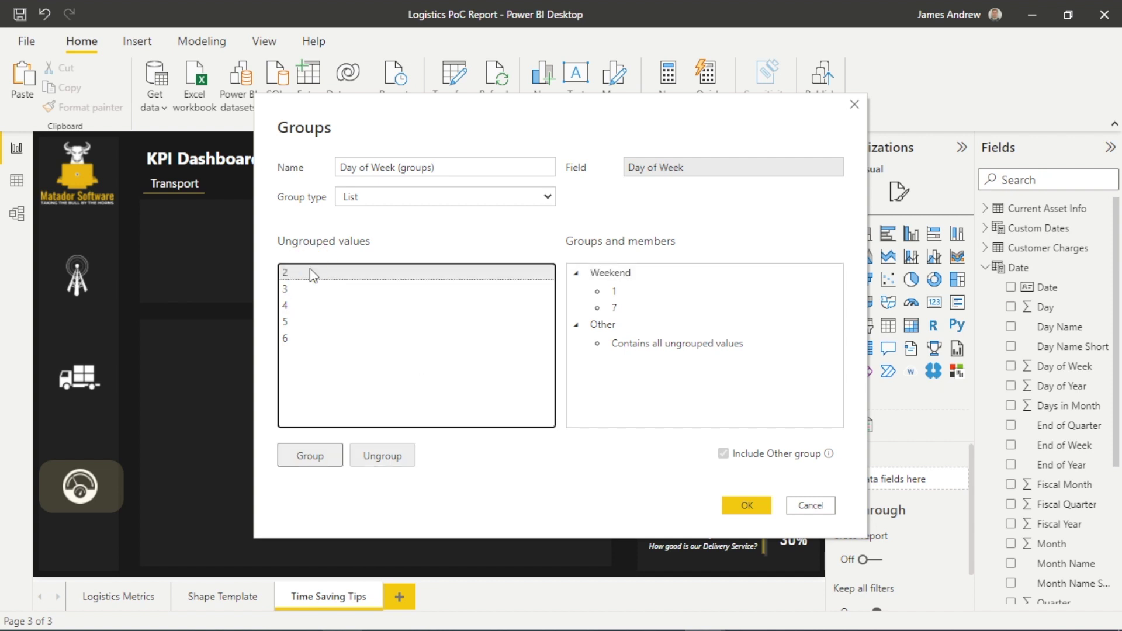
pyautogui.hotkey('shift', 'Down')
pyautogui.hotkey('shift', 'Down')
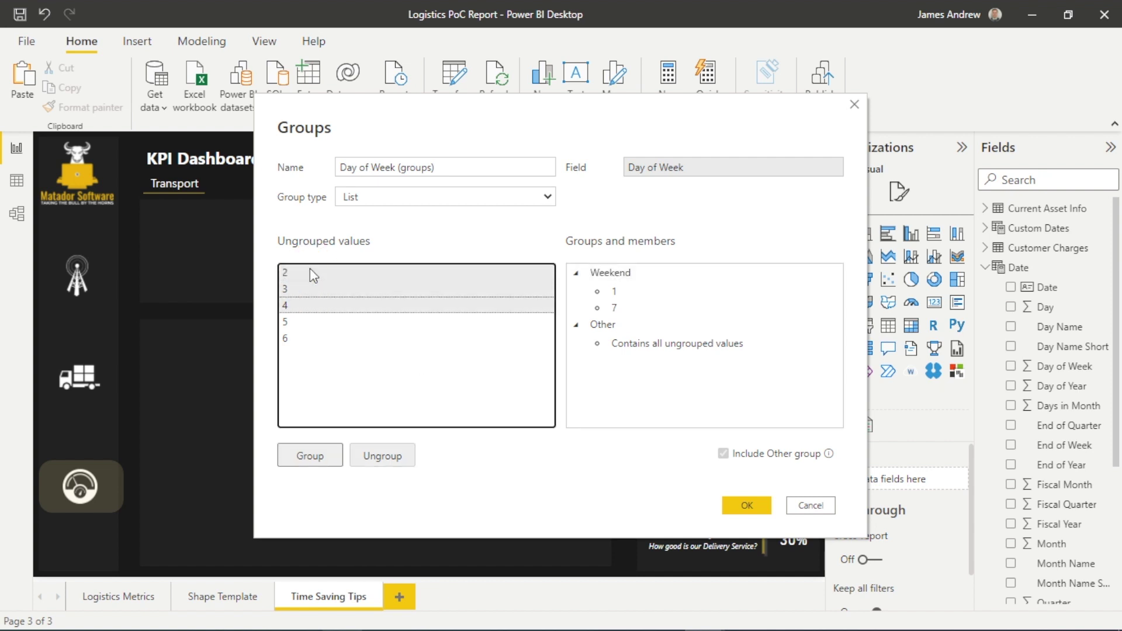
pyautogui.hotkey('shift', 'Down')
pyautogui.hotkey('shift', 'Down')
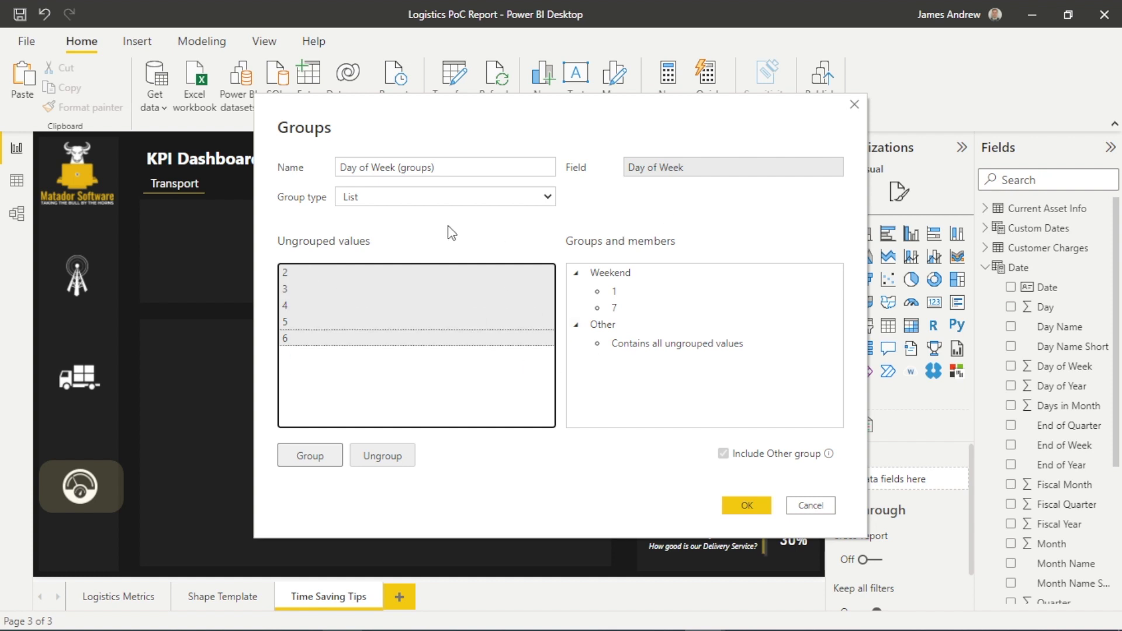
pyautogui.click(308, 455)
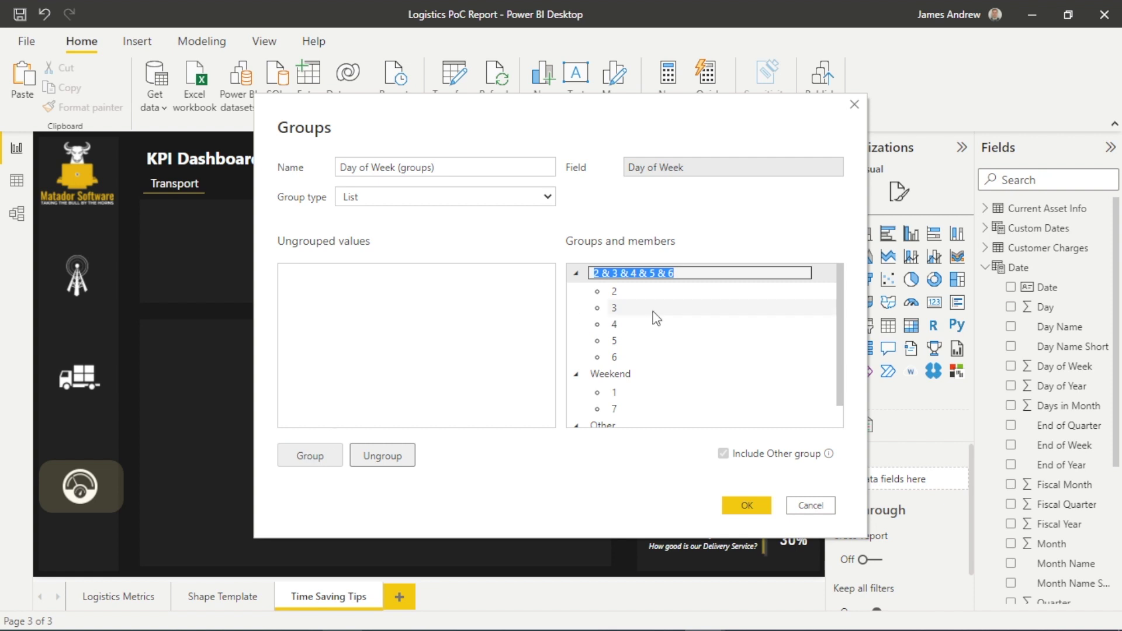
pyautogui.press('BackSpace')
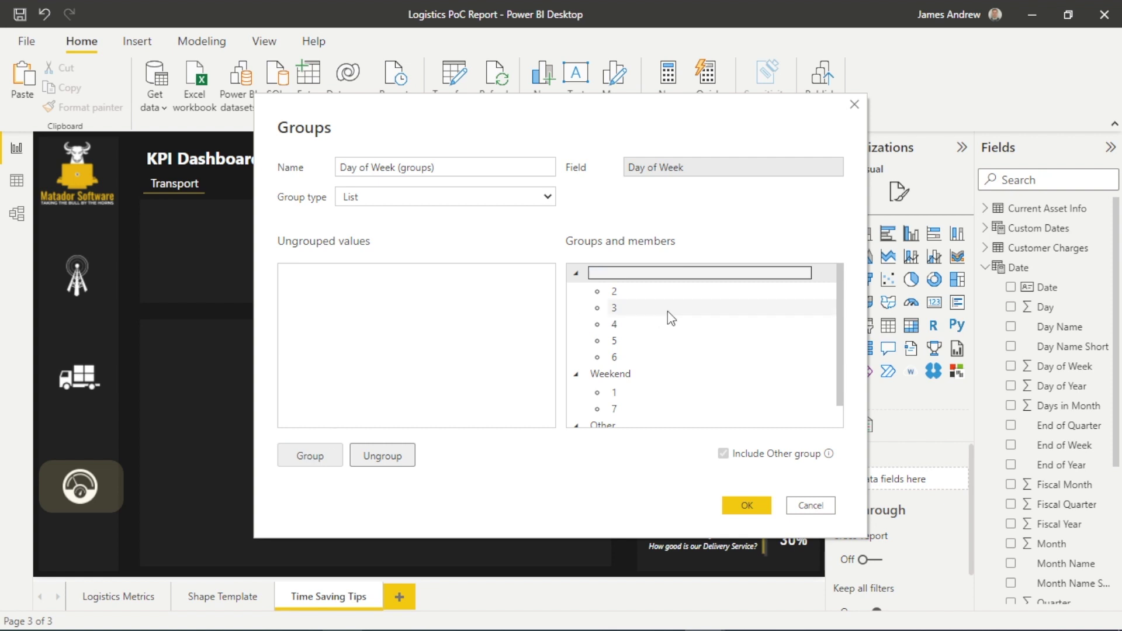
pyautogui.write('Weekday')
pyautogui.click(746, 509)
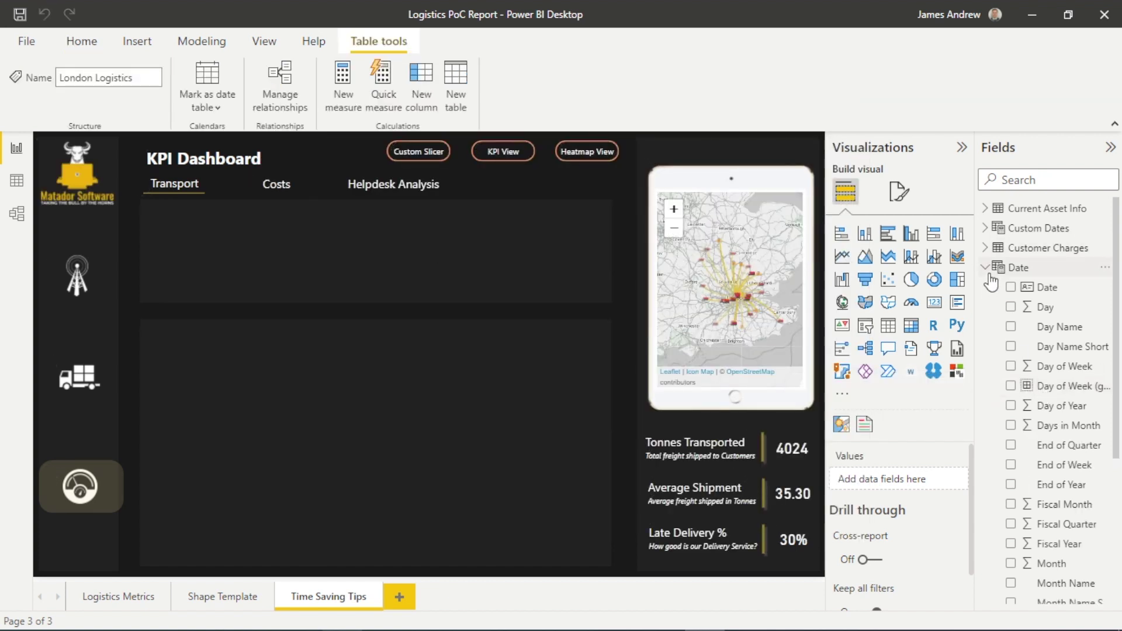
# - Add a stacked column chart and stretch it across the lower panel
pyautogui.click(988, 267)
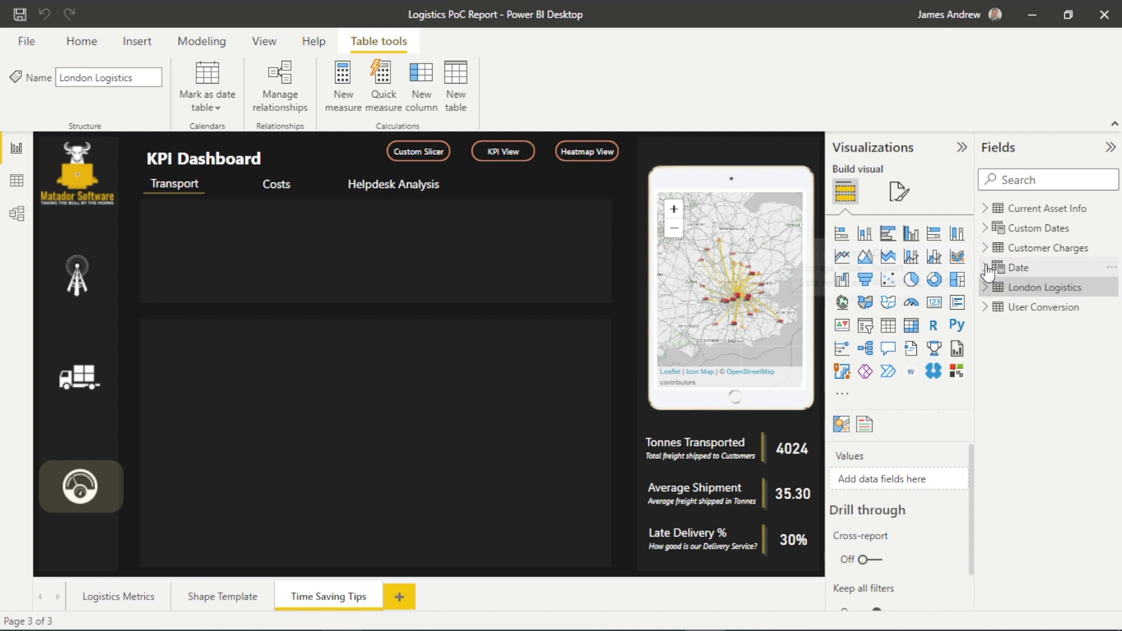
pyautogui.click(864, 234)
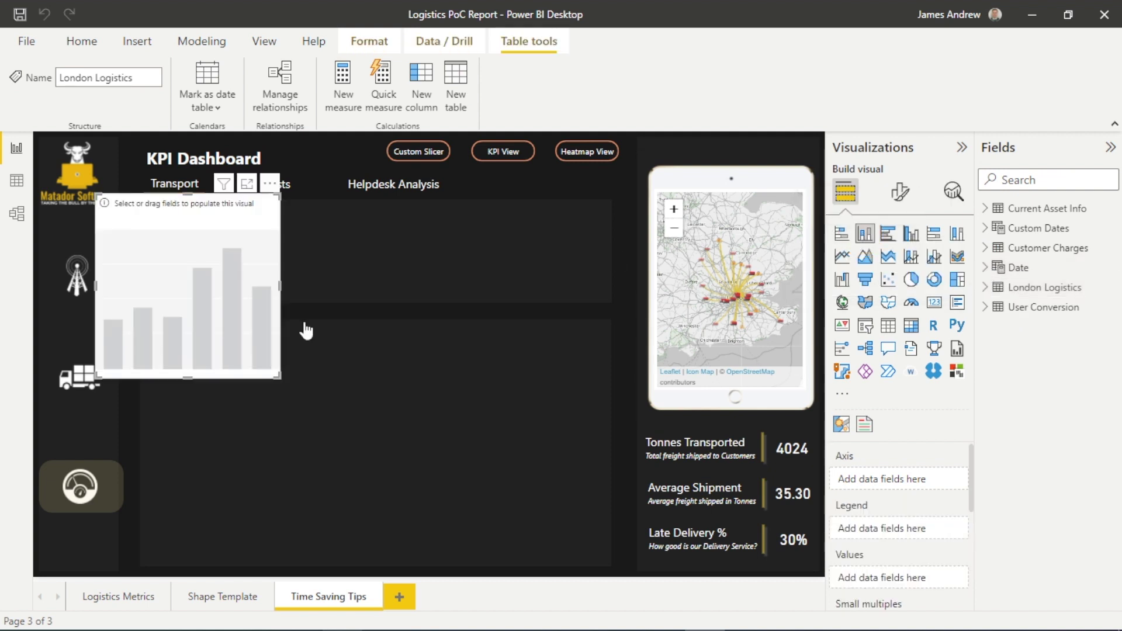
pyautogui.moveTo(180, 243); pyautogui.dragTo(250, 398)
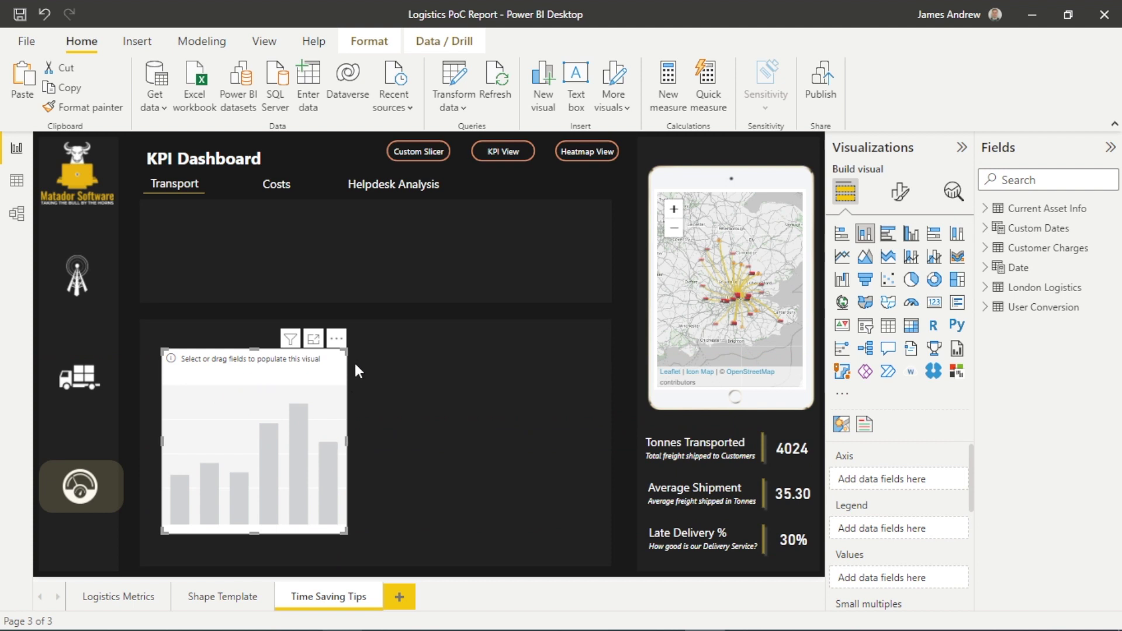
pyautogui.moveTo(348, 449); pyautogui.dragTo(596, 467)
pyautogui.click(626, 381)
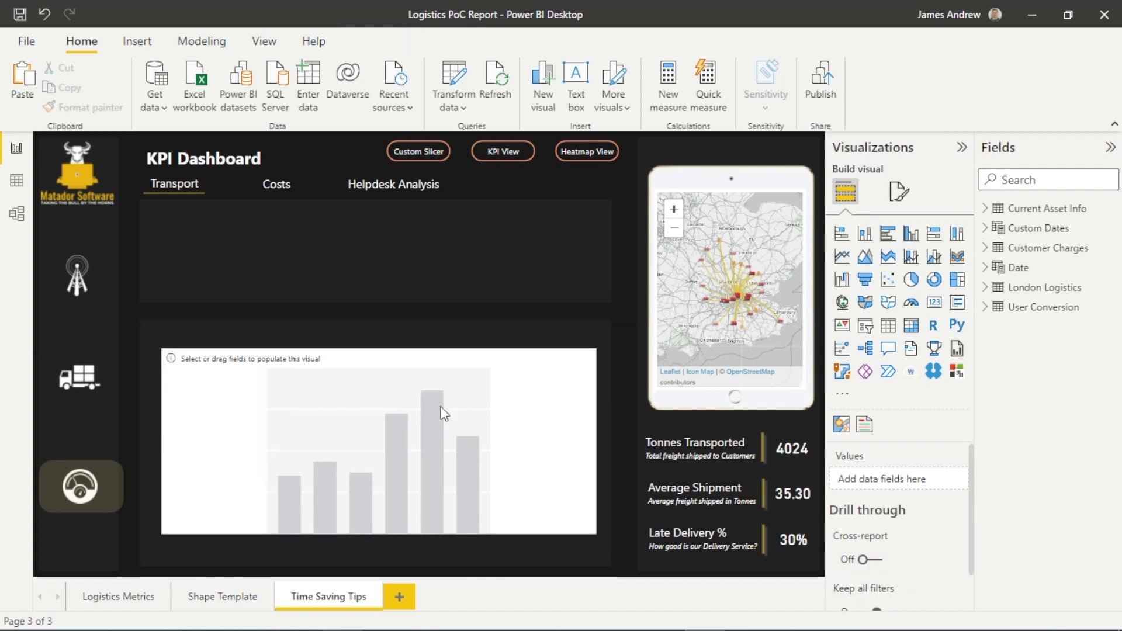
pyautogui.click(444, 404)
# - Put Date on the chart's axis and London Logistics Load in its values
pyautogui.click(986, 269)
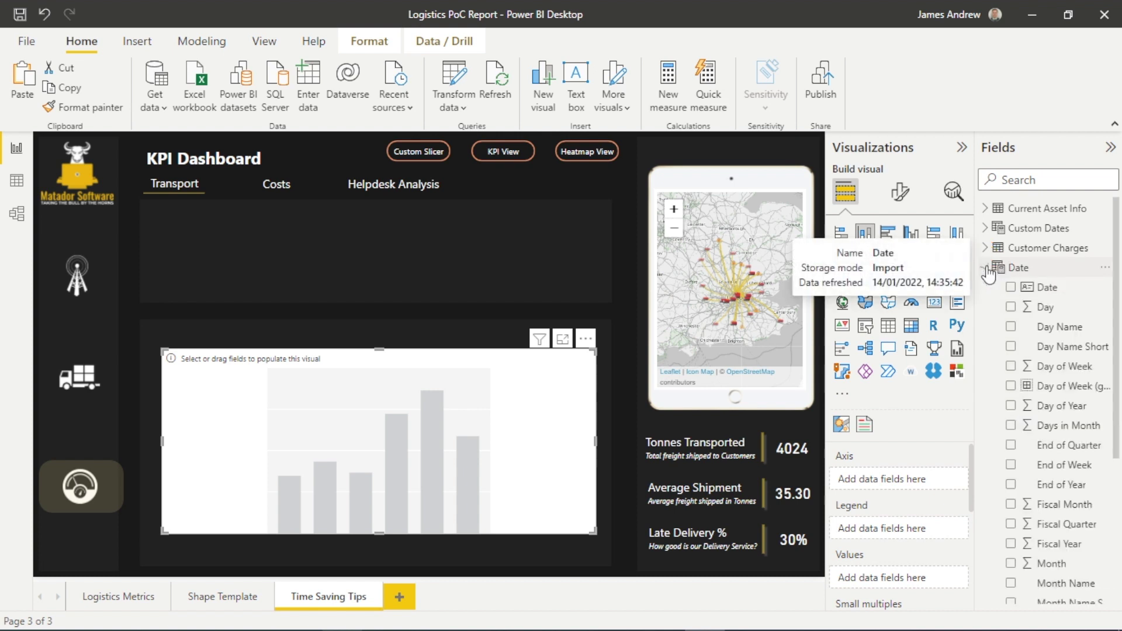
pyautogui.click(1011, 288)
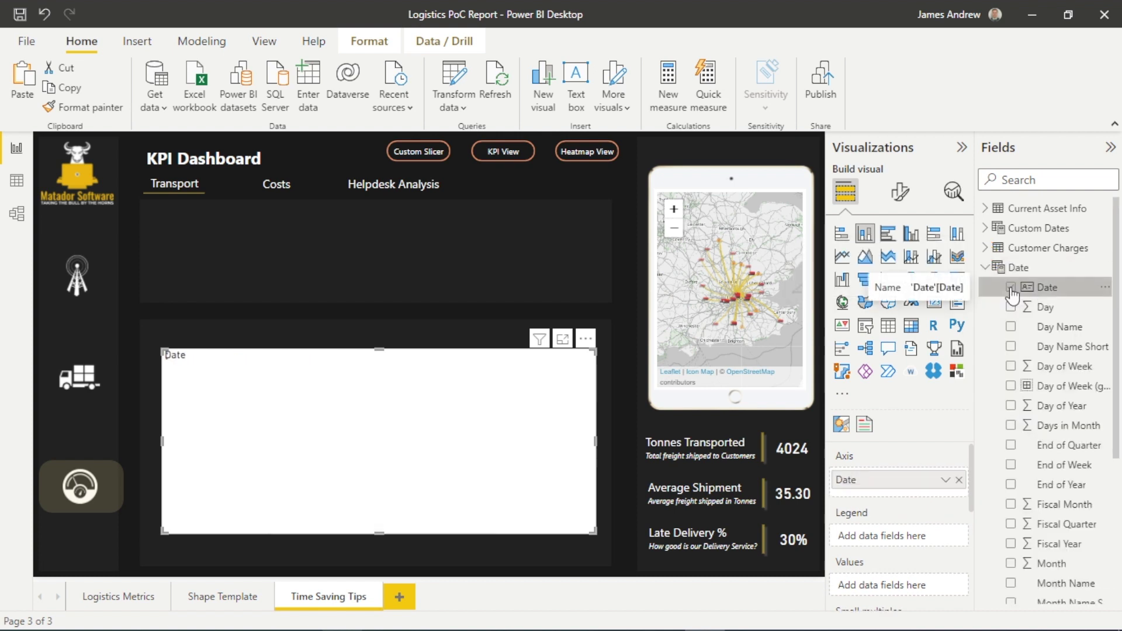
pyautogui.scroll(-2, 944, 515)
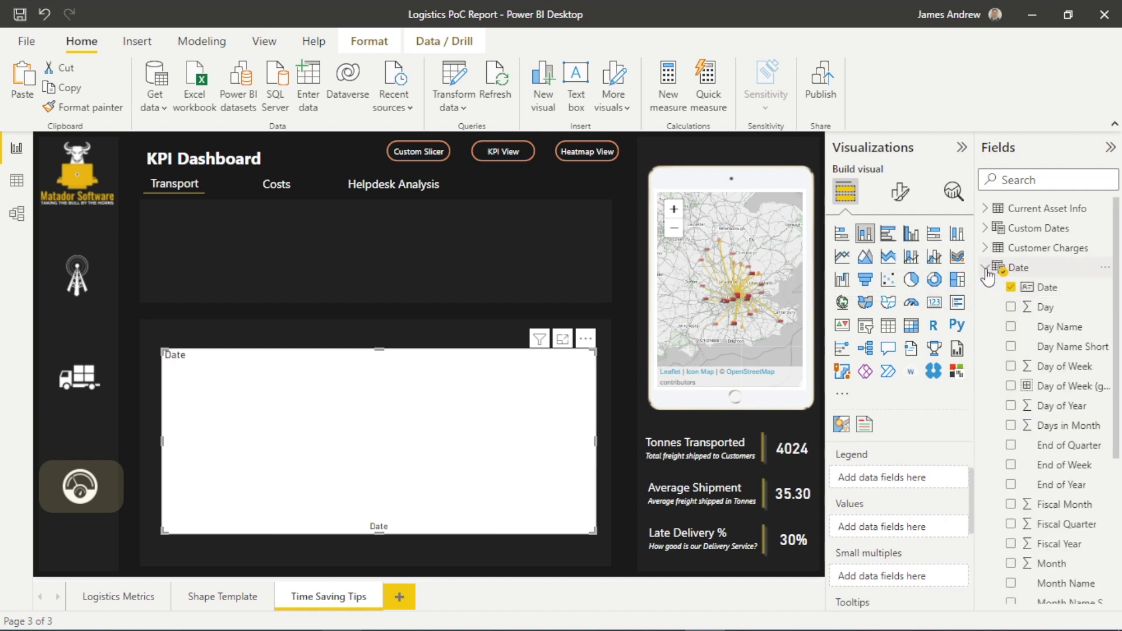
pyautogui.click(986, 268)
pyautogui.click(987, 287)
pyautogui.scroll(-1, 993, 304)
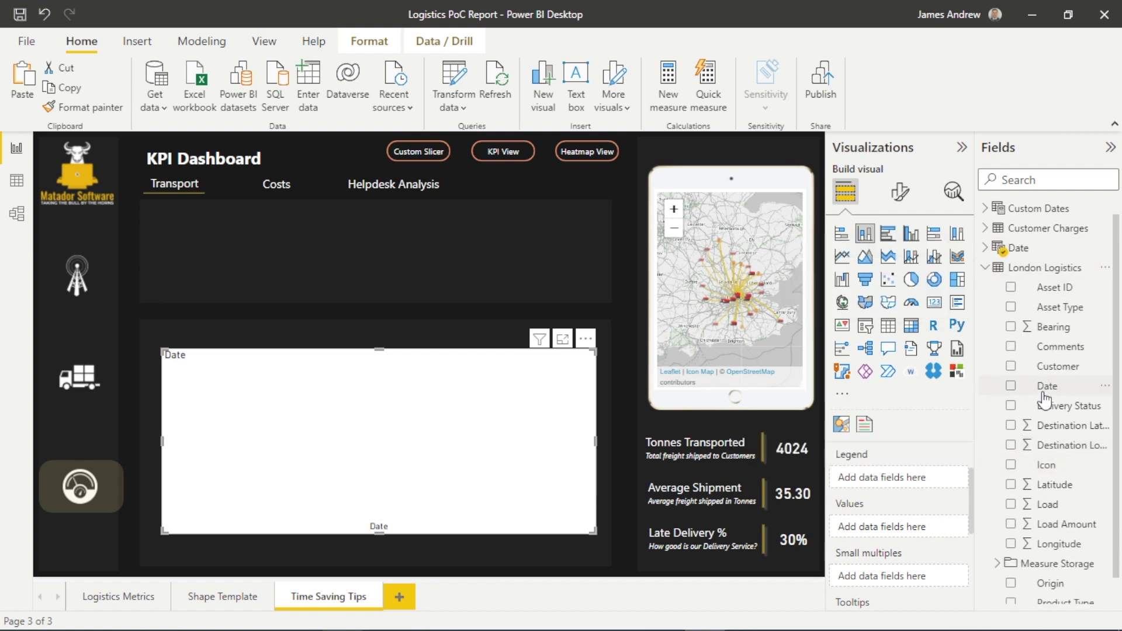
pyautogui.moveTo(1026, 515); pyautogui.dragTo(902, 533)
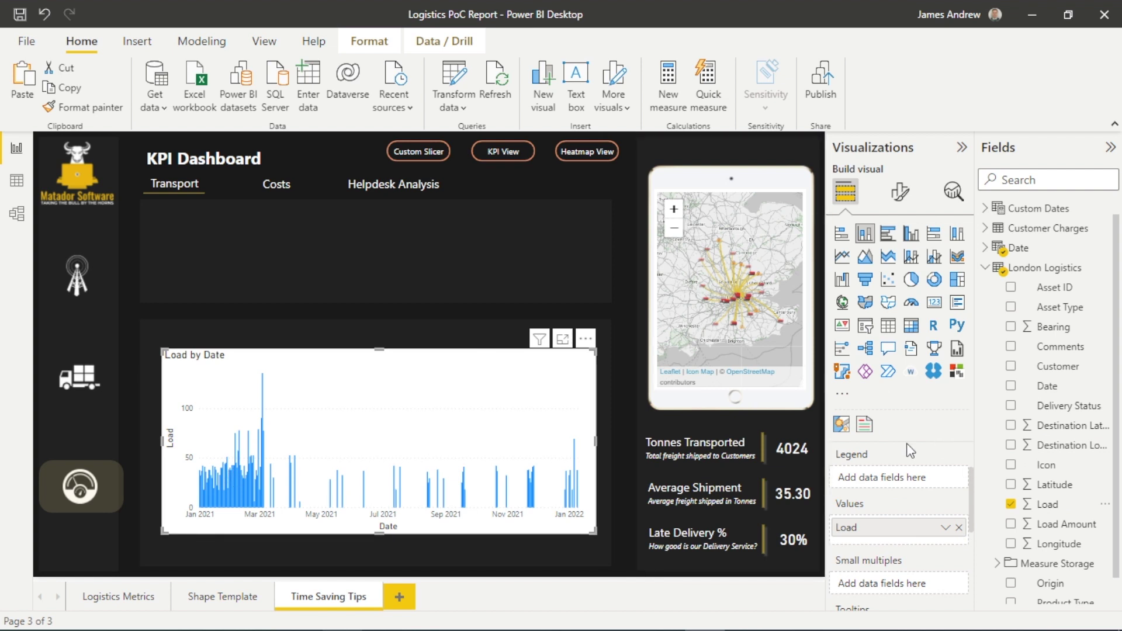
pyautogui.scroll(1, 903, 490)
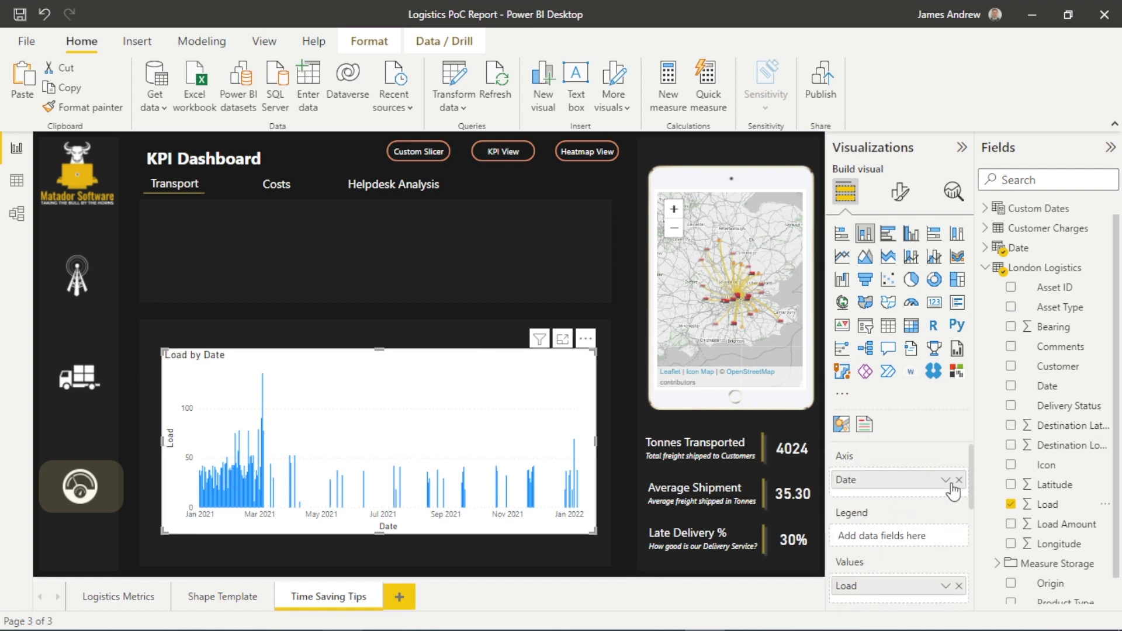
# - Set the chart's X-axis type to Categorical
pyautogui.click(897, 199)
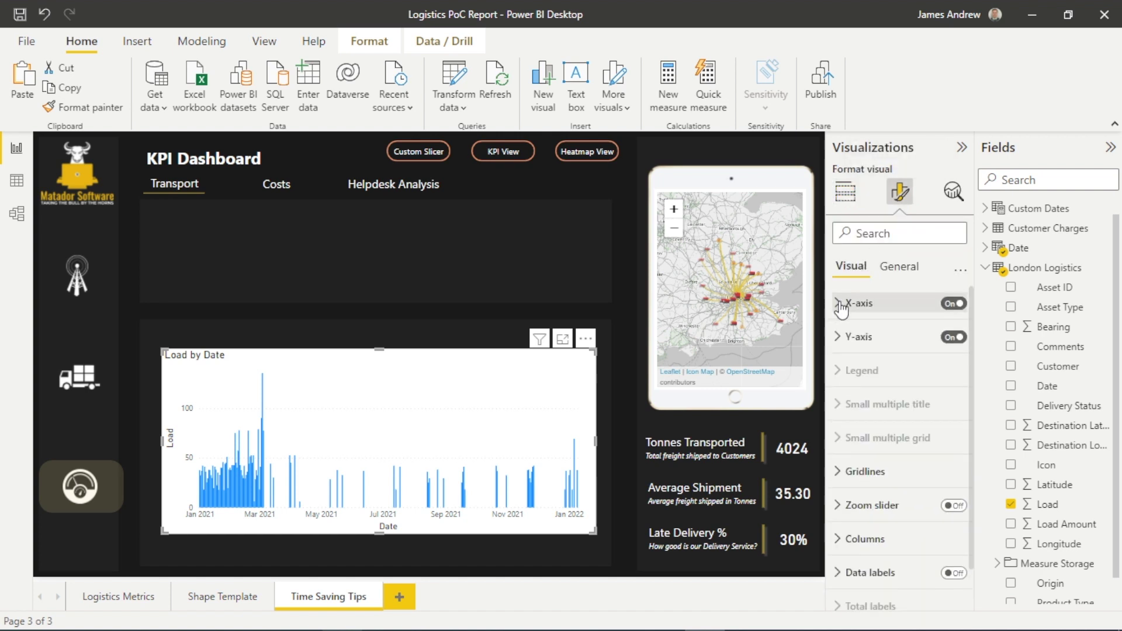
pyautogui.click(842, 305)
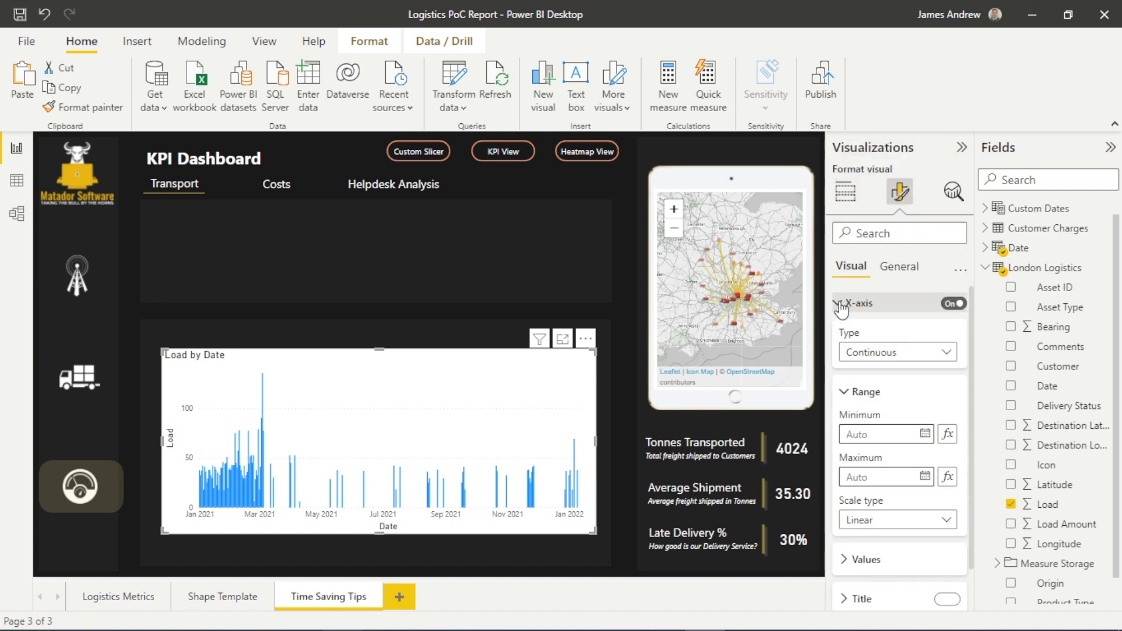
pyautogui.click(938, 351)
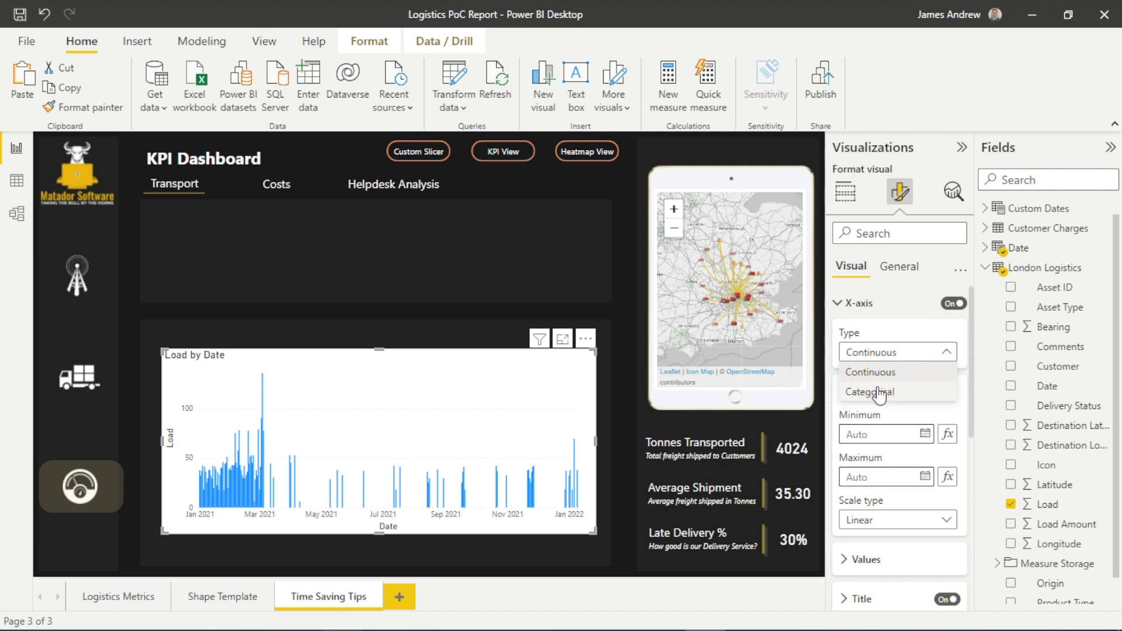
pyautogui.click(880, 392)
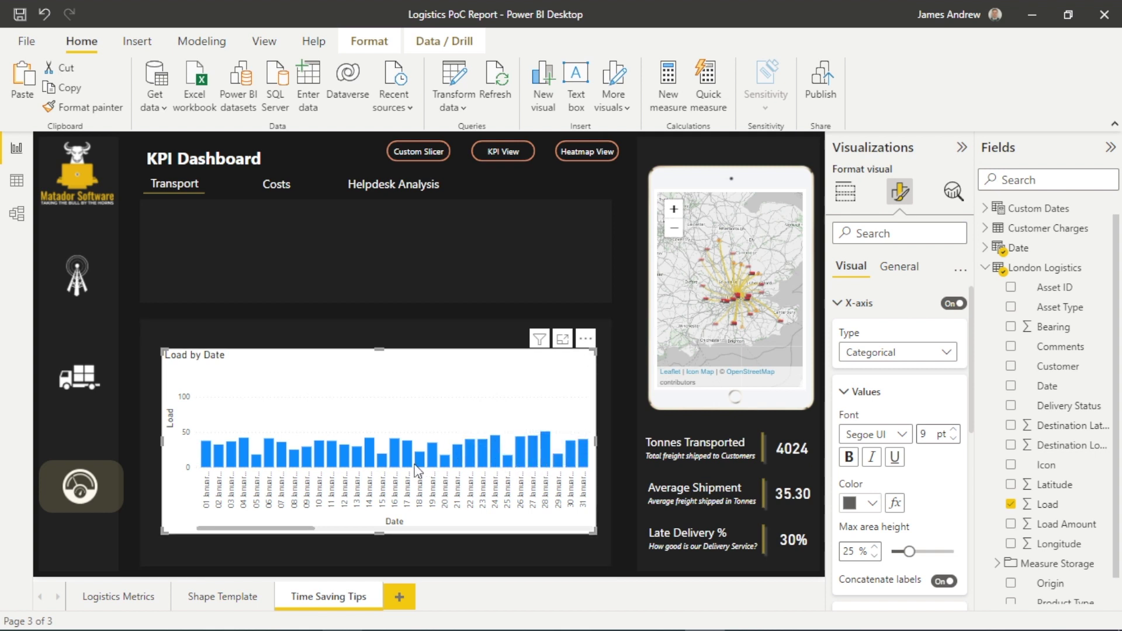
# - Extend the chart's top edge upward and bottom edge downward to make it taller
pyautogui.moveTo(380, 350); pyautogui.dragTo(381, 328)
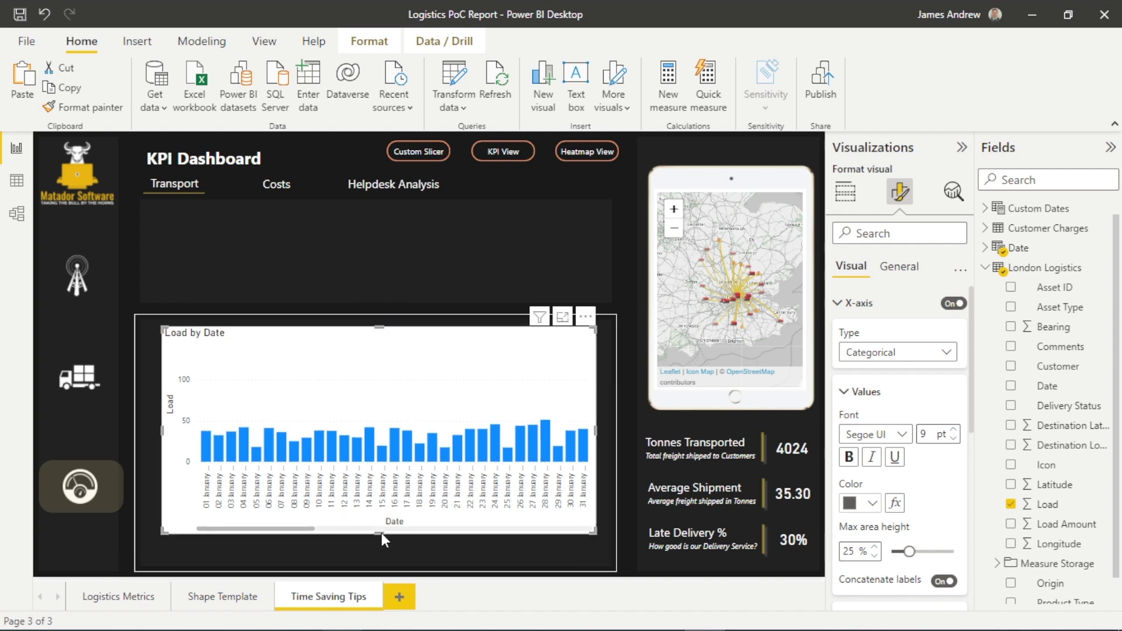
pyautogui.moveTo(379, 532); pyautogui.dragTo(376, 549)
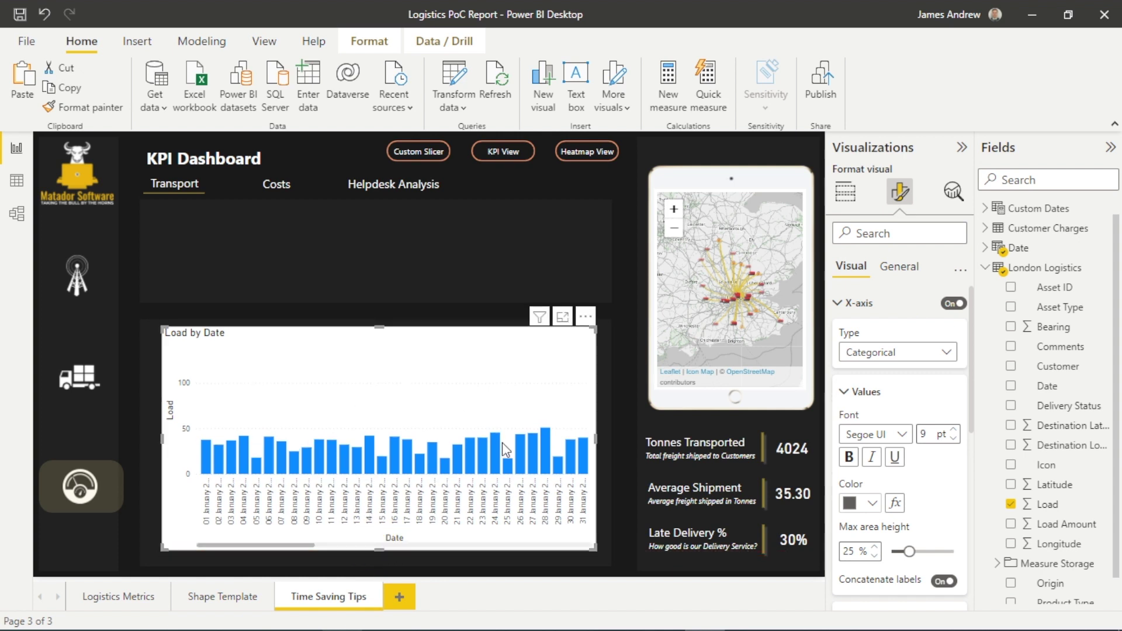
pyautogui.scroll(-10, 503, 443)
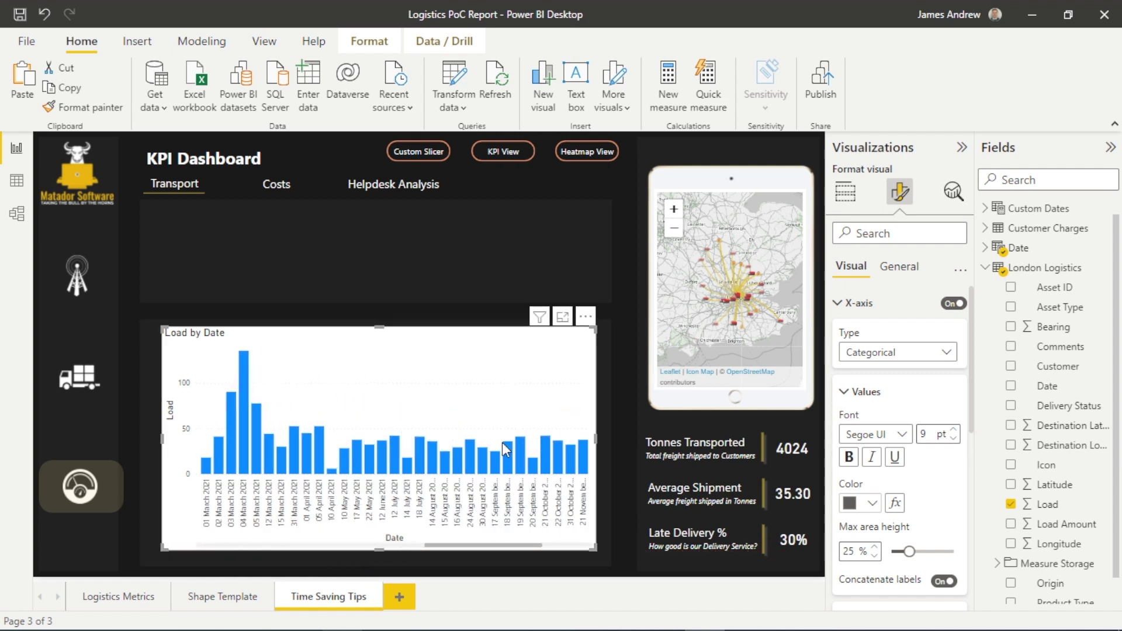
pyautogui.scroll(10, 502, 443)
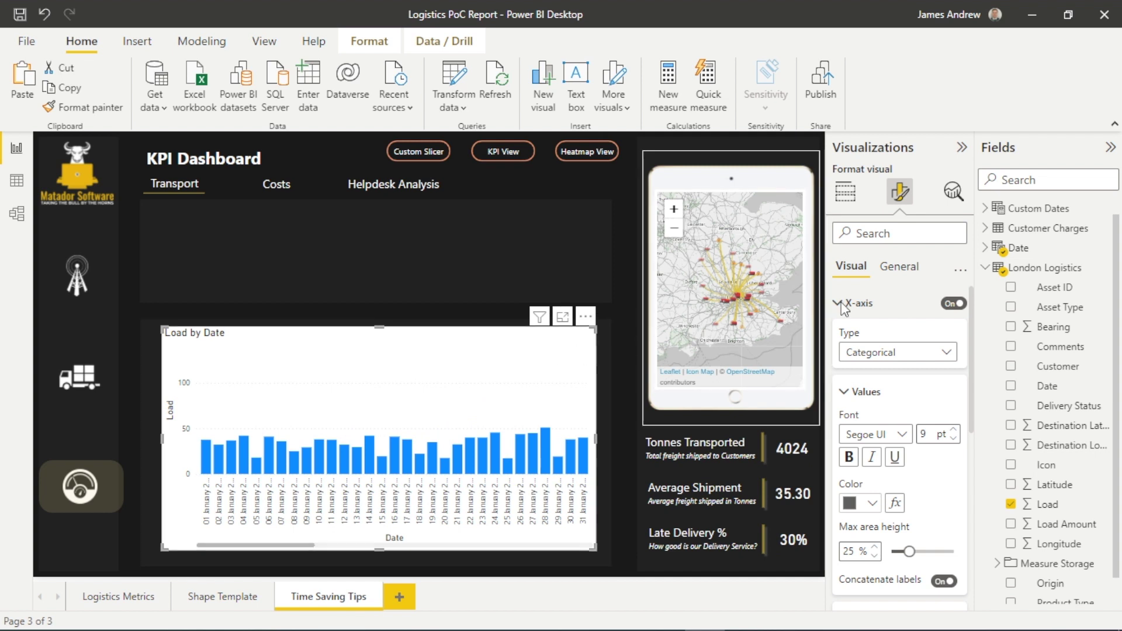
# - Add the Date table's Day of Week (groups) to the Load by Date chart's Legend, colouring Weekday and Weekend bars
pyautogui.click(848, 198)
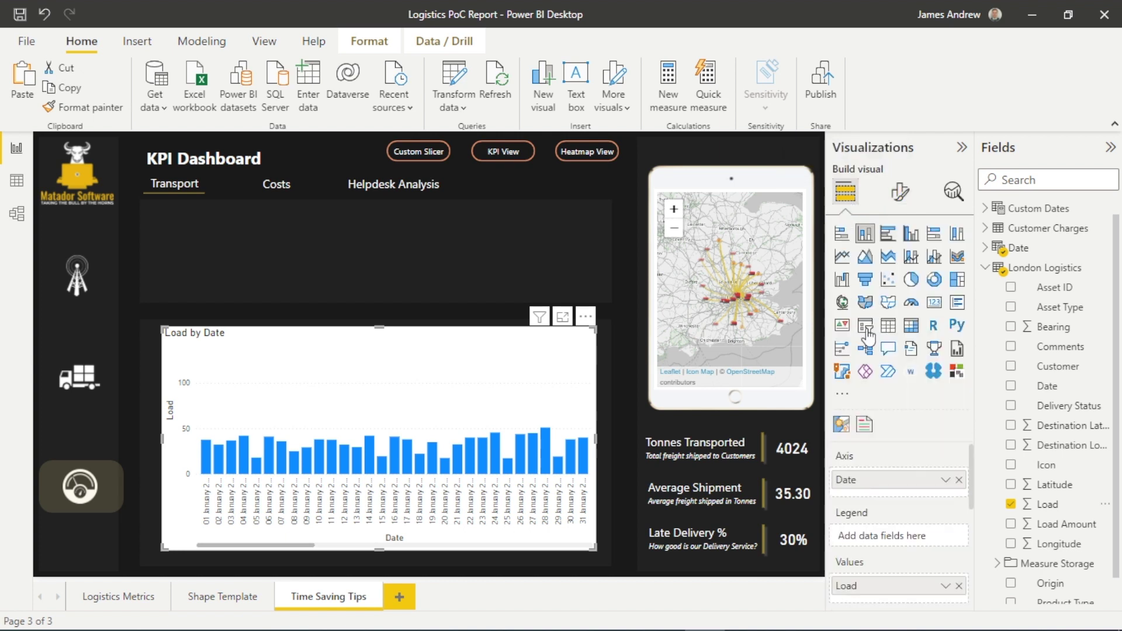
pyautogui.click(985, 268)
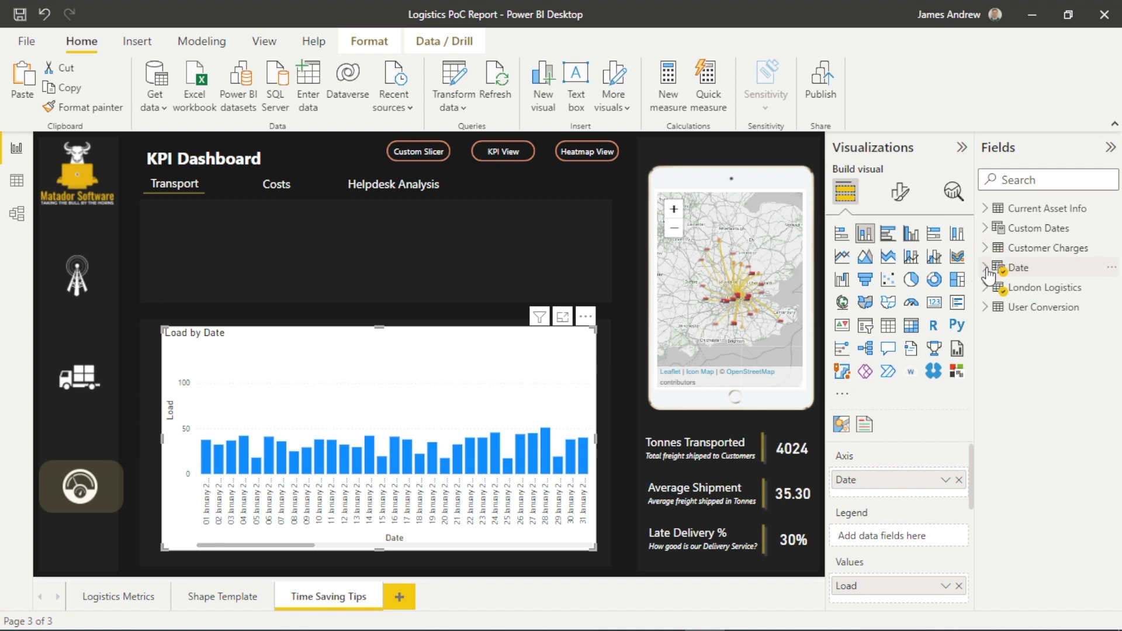
pyautogui.click(986, 268)
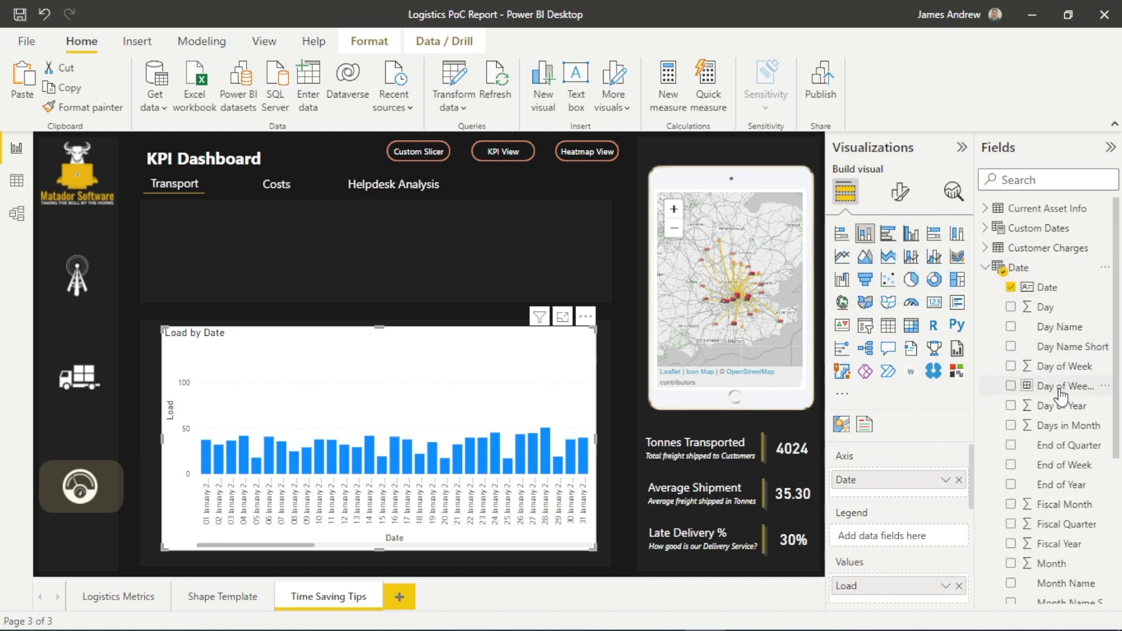
pyautogui.moveTo(1063, 395); pyautogui.dragTo(912, 535)
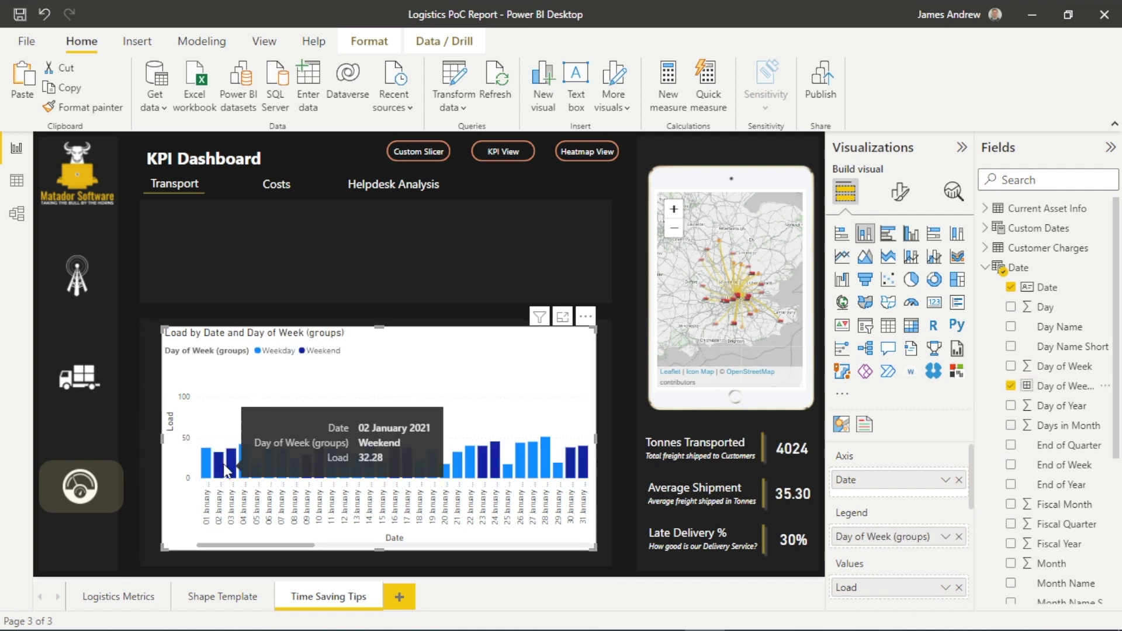
pyautogui.moveTo(232, 461)
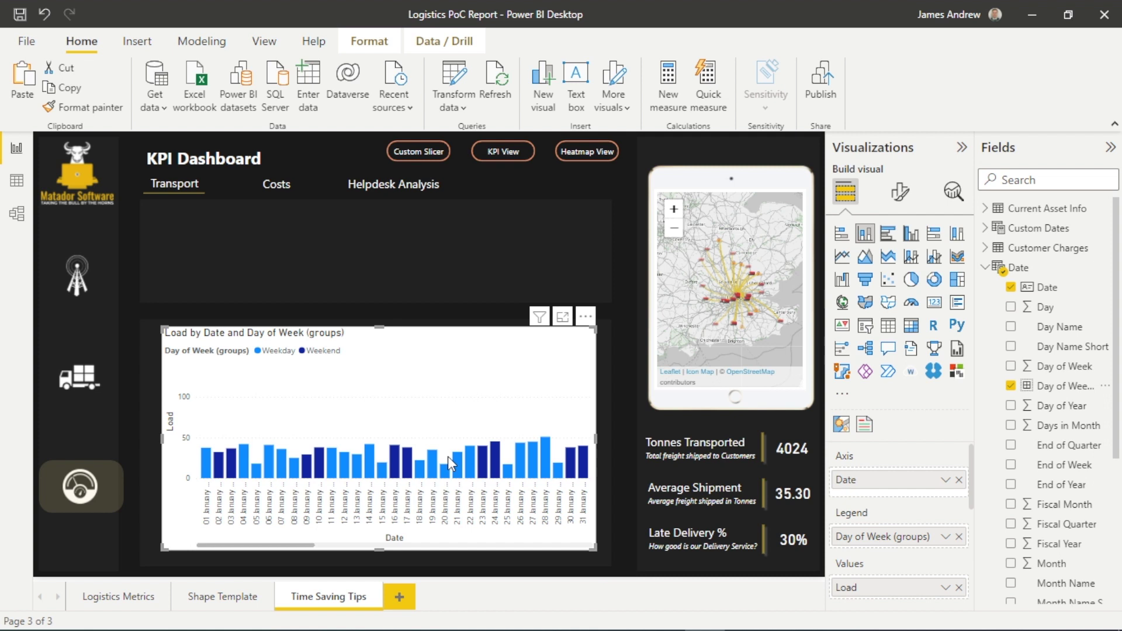
pyautogui.hscroll(4, 448, 457)
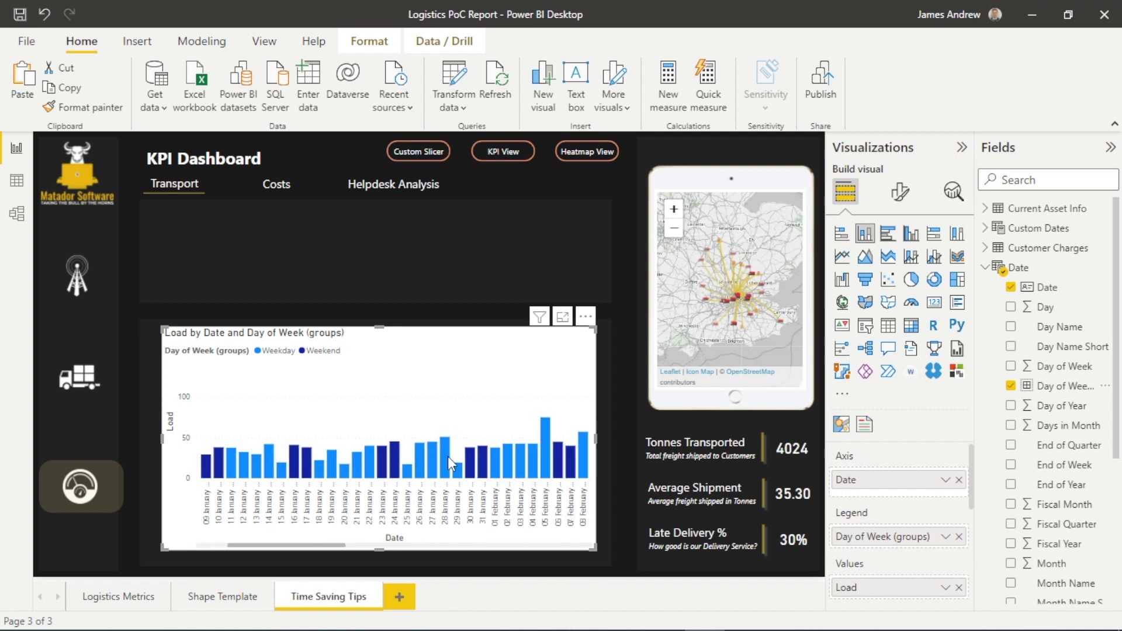
pyautogui.hscroll(2, 448, 457)
pyautogui.hscroll(6, 448, 457)
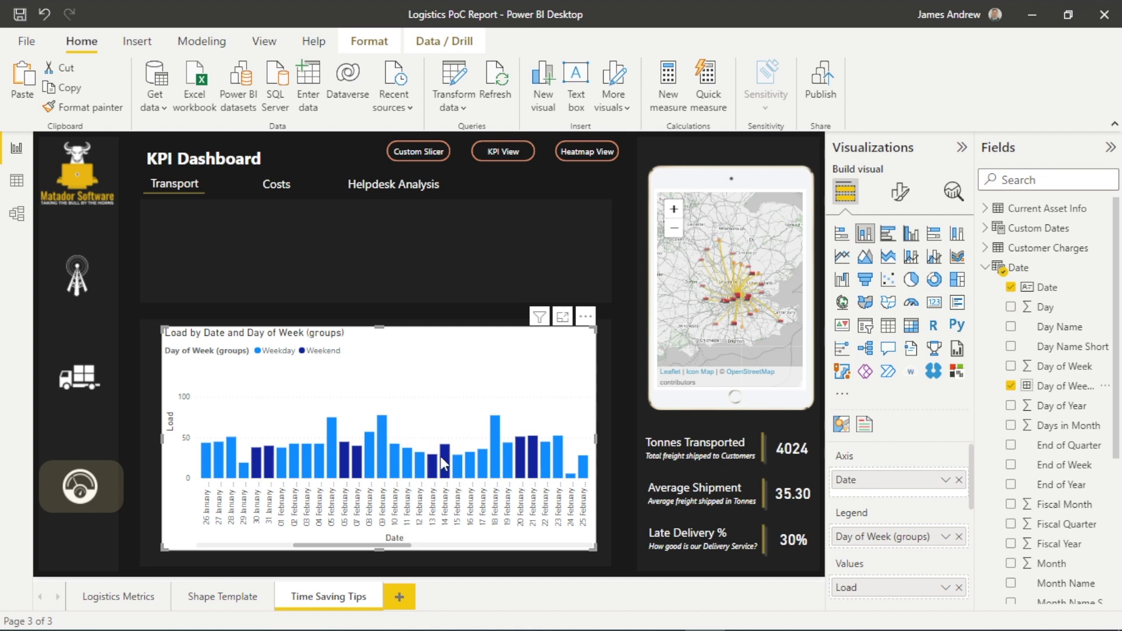
pyautogui.moveTo(490, 418)
pyautogui.scroll(-5, 518, 458)
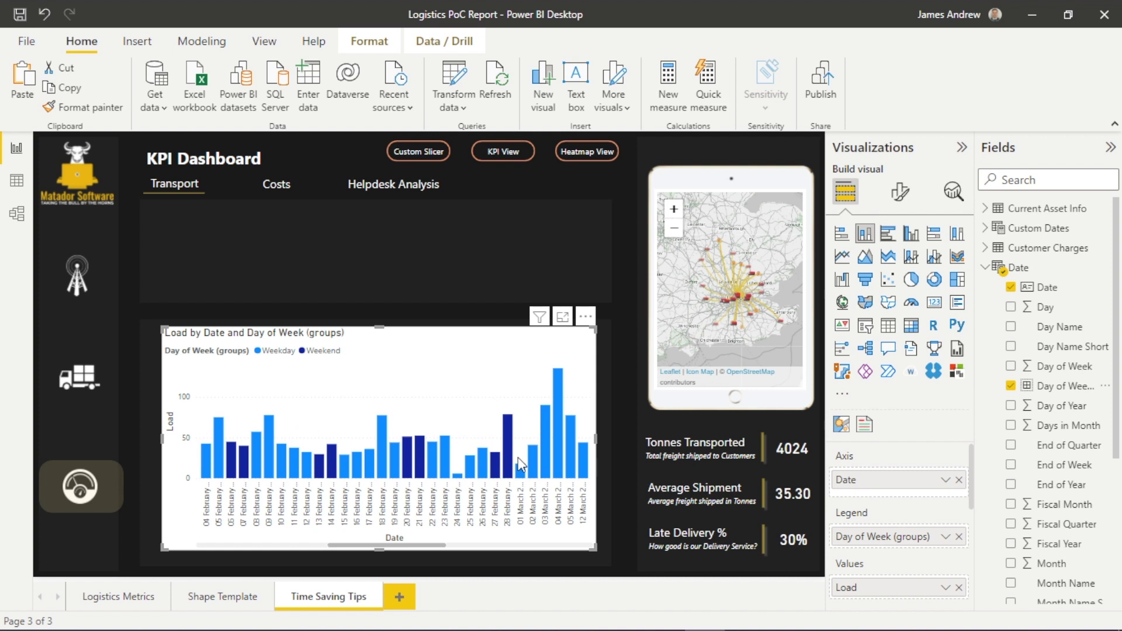
pyautogui.scroll(-6, 518, 457)
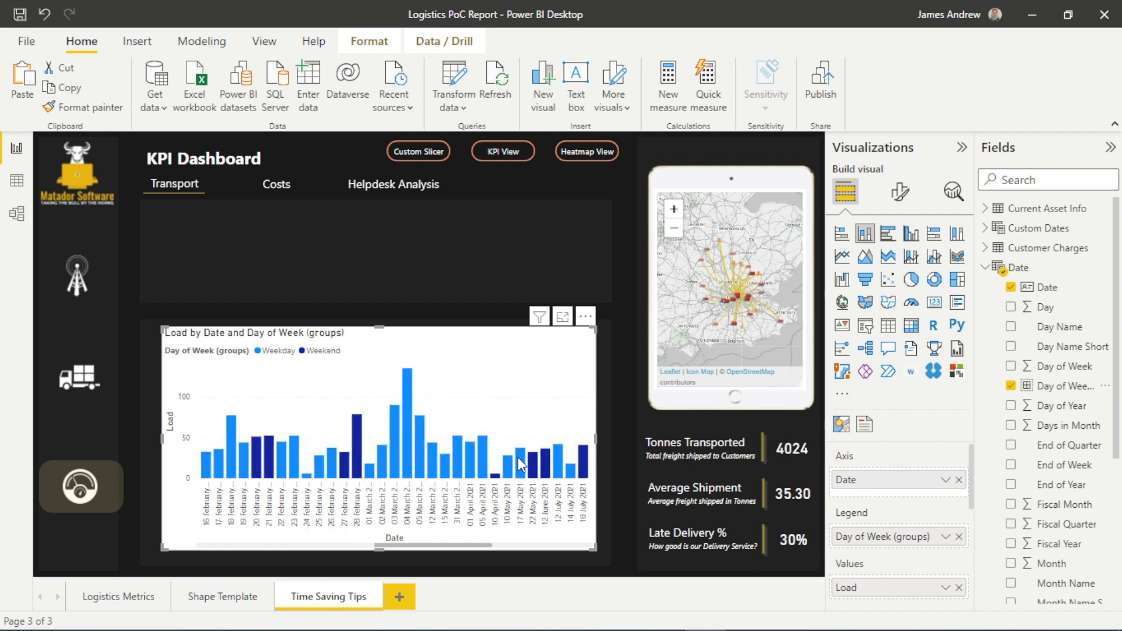
pyautogui.scroll(-4, 518, 457)
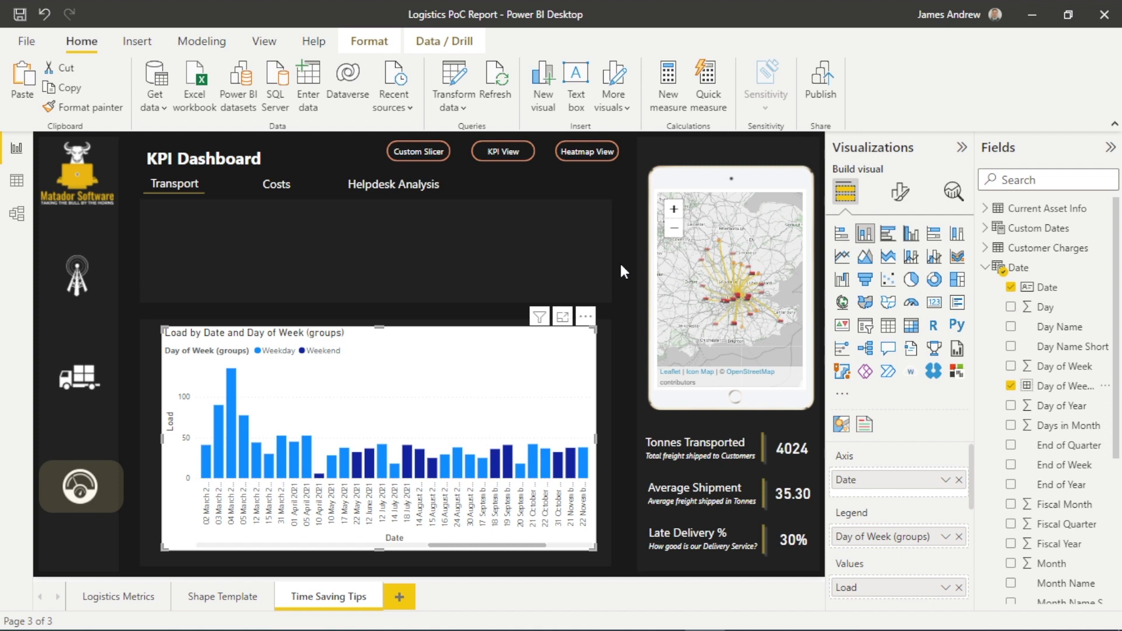
pyautogui.click(986, 247)
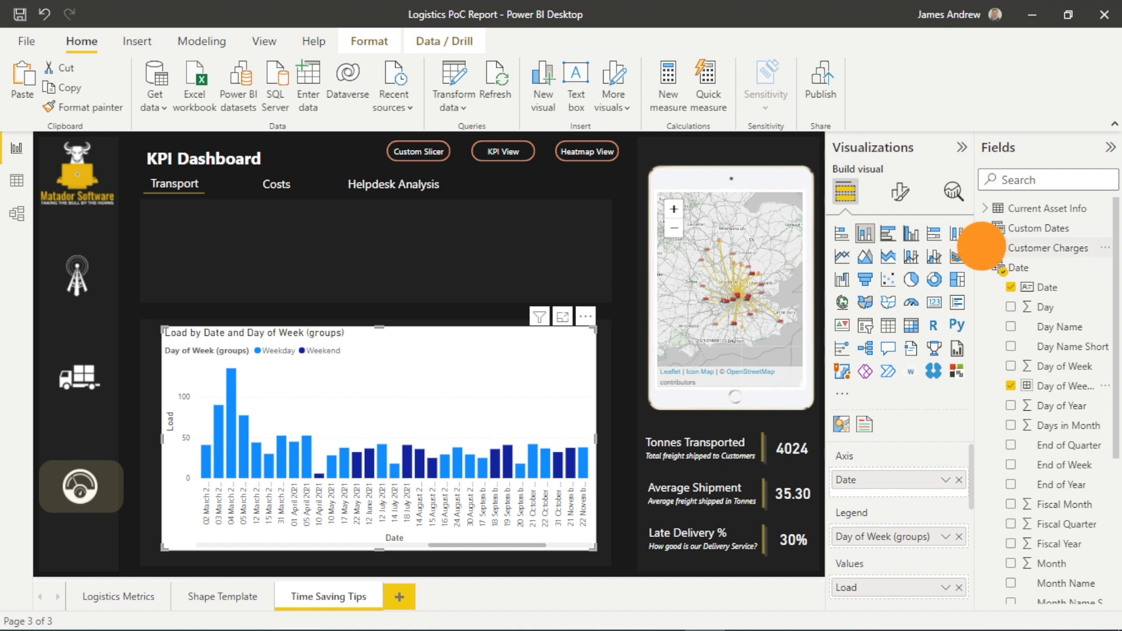
pyautogui.click(984, 248)
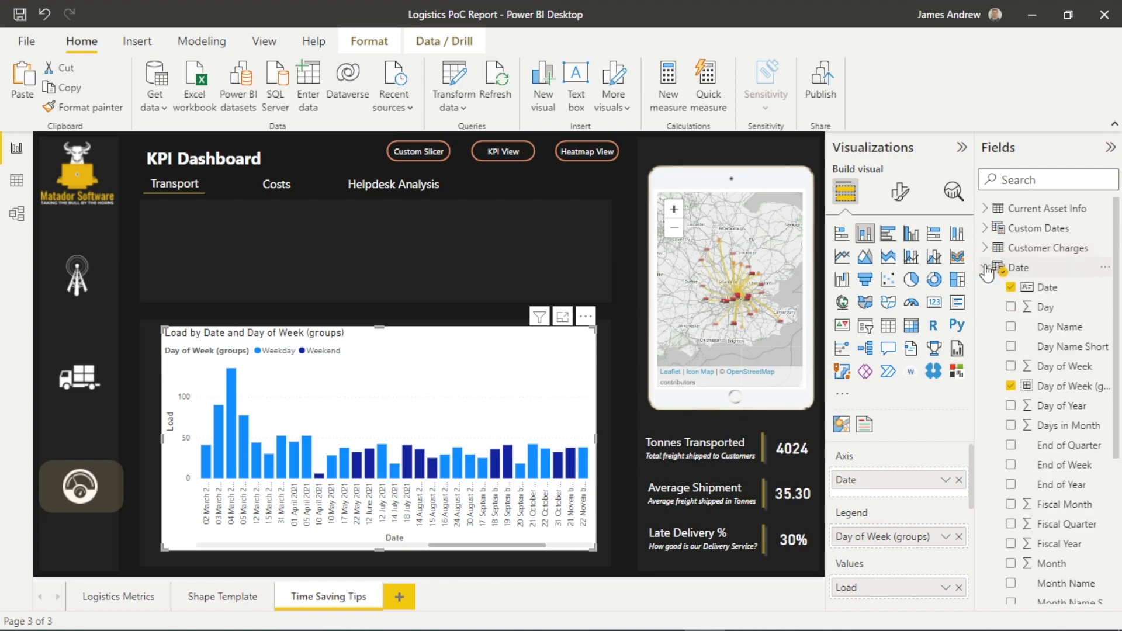